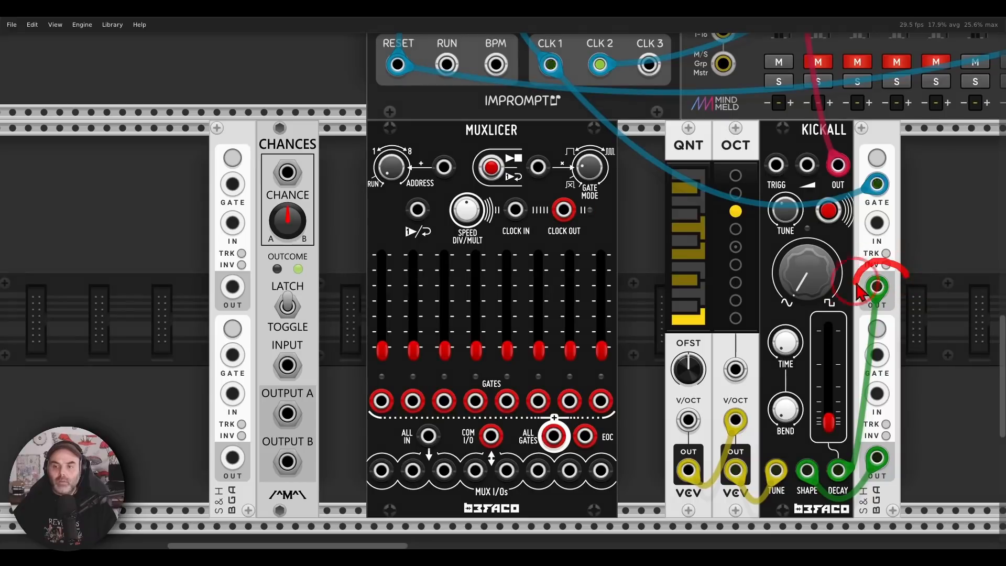
Patch Muxlicer's COM I/O output to the V/OCT input of the QNT quantizer with a yellow cable.
{"action": "mouse_move", "coordinate": [860, 291]}
{"action": "left_mouse_down"}
{"action": "mouse_move", "coordinate": [880, 492]}
{"action": "mouse_move", "coordinate": [925, 299]}
{"action": "mouse_move", "coordinate": [906, 272]}
{"action": "left_mouse_up"}
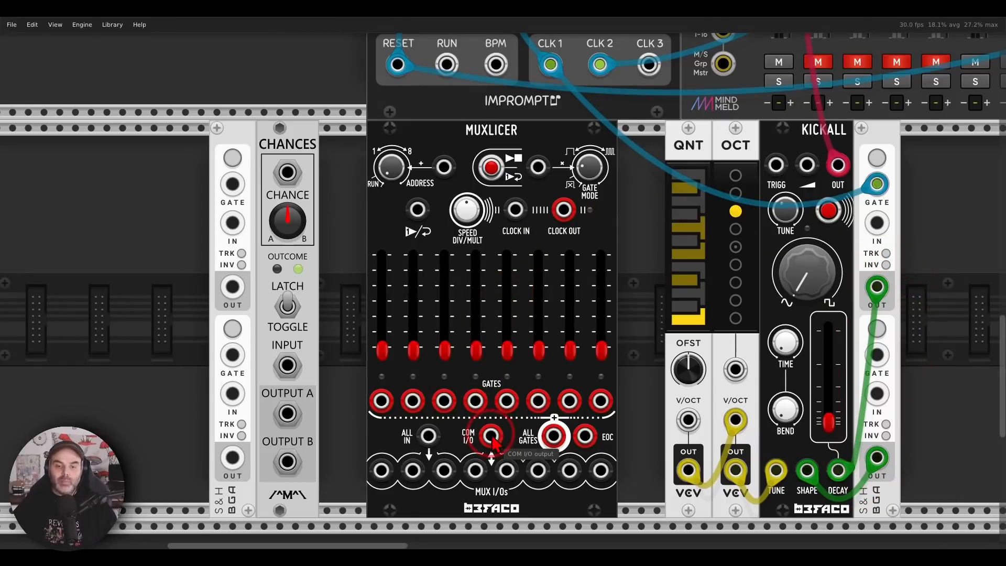
{"action": "left_click_drag", "start_coordinate": [491, 439], "coordinate": [688, 419]}
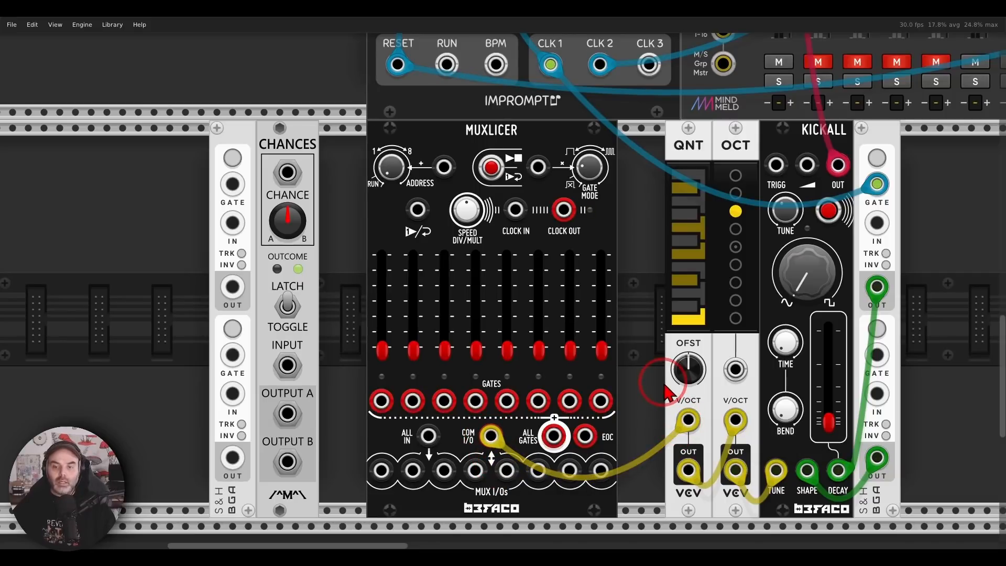
Patch Clocked's CLK 1 output to Muxlicer's Clock In with a blue cable and start the Muxlicer sequence.
{"action": "scroll", "coordinate": [565, 270], "scroll_direction": "up", "scroll_amount": 5}
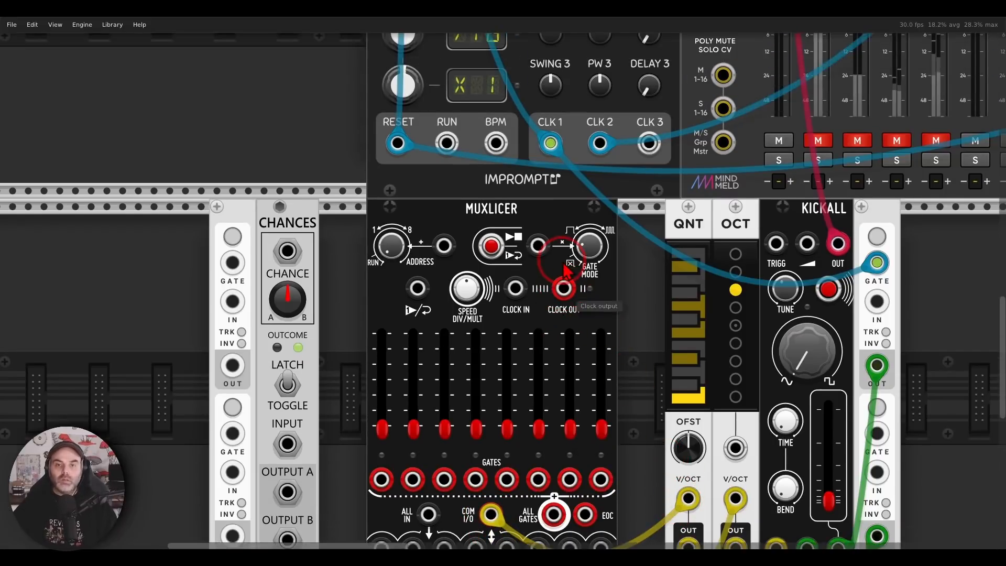
{"action": "scroll", "coordinate": [565, 270], "scroll_direction": "up", "scroll_amount": 3}
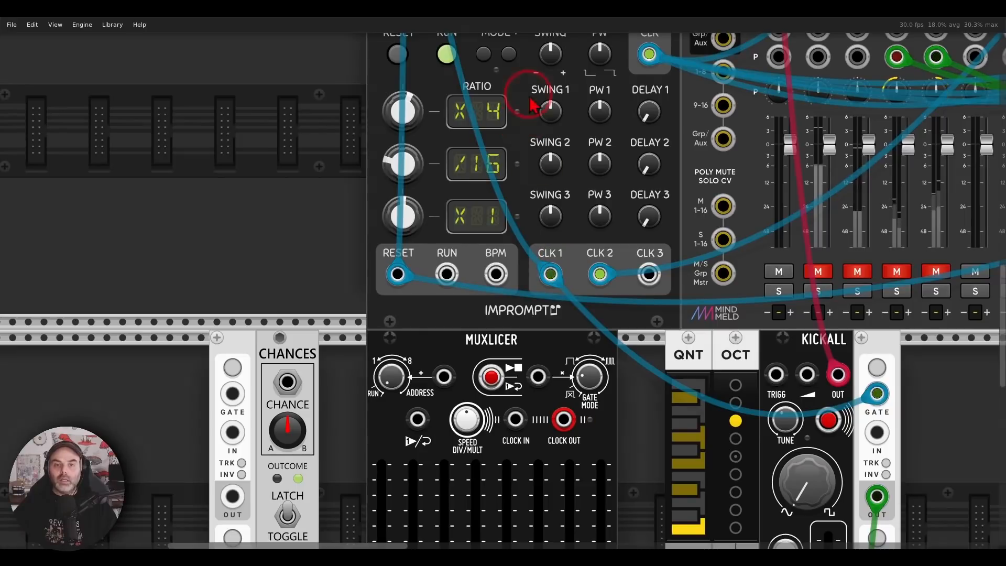
{"action": "right_click", "coordinate": [550, 271]}
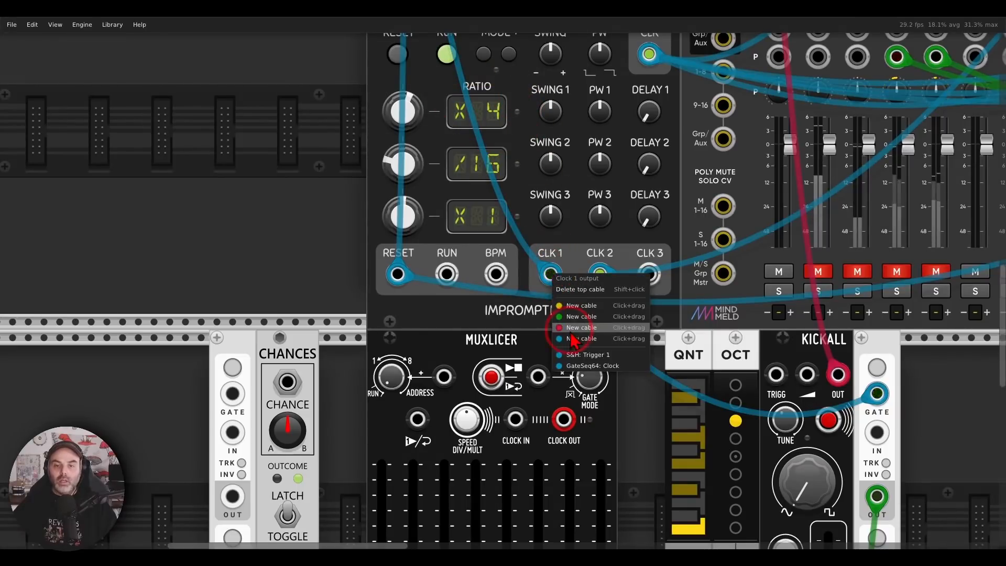
{"action": "left_click", "coordinate": [579, 317]}
{"action": "left_click", "coordinate": [515, 419]}
{"action": "scroll", "coordinate": [537, 400], "scroll_direction": "down", "scroll_amount": 8}
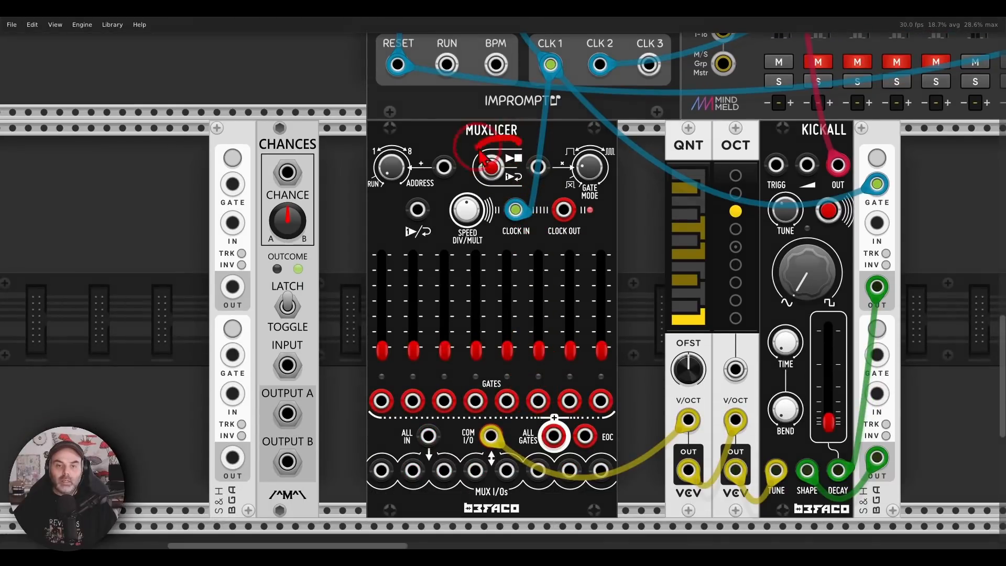
{"action": "left_click", "coordinate": [522, 148]}
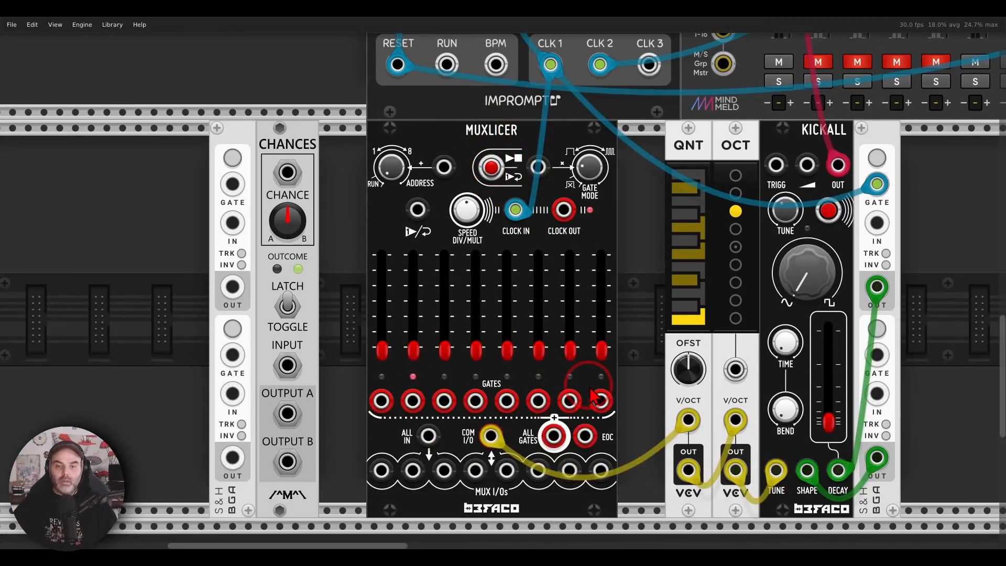
Patch Muxlicer's All Gates output to the lower Kickall's trigger input and slightly raise the sliders of steps 2, 3, 6 and 8.
{"action": "right_click", "coordinate": [554, 436]}
{"action": "left_click_drag", "start_coordinate": [576, 500], "coordinate": [776, 165]}
{"action": "left_click_drag", "start_coordinate": [674, 283], "coordinate": [655, 292]}
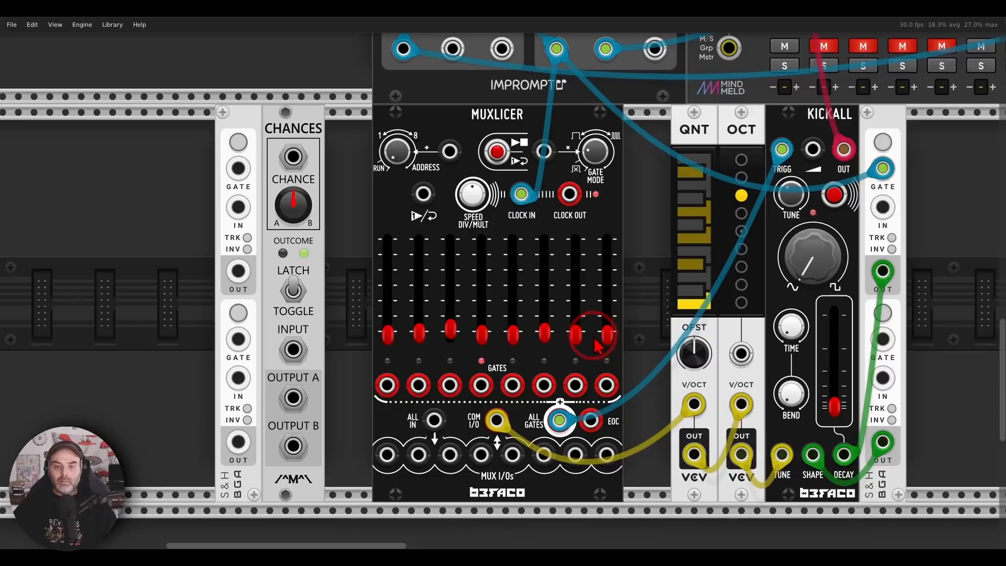
{"action": "left_click_drag", "start_coordinate": [607, 345], "coordinate": [609, 338]}
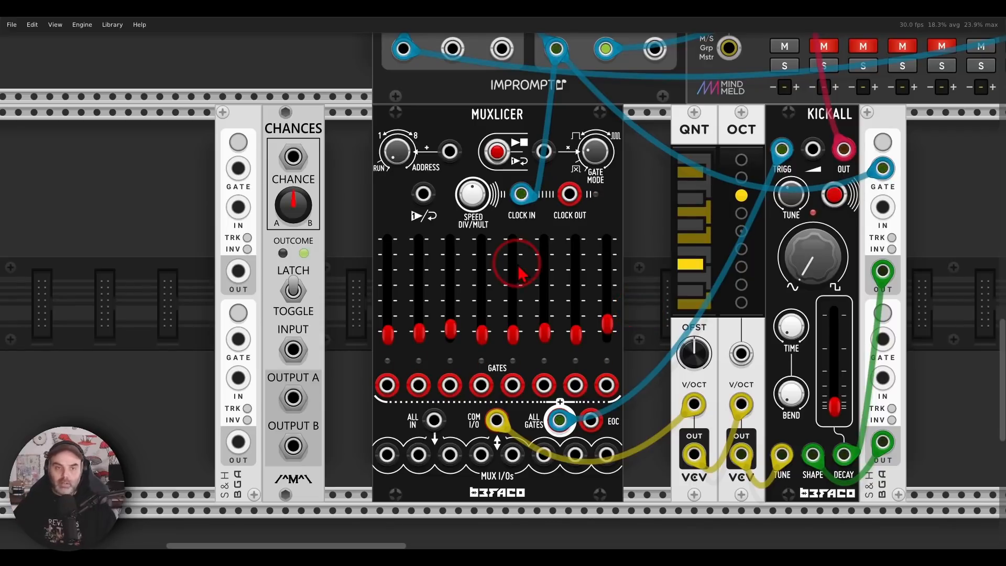
Patch Muxlicer's gate 7 output to the Chances input, and Chances Output A to Muxlicer's one-shot/reset input.
{"action": "left_click_drag", "start_coordinate": [281, 111], "coordinate": [329, 119]}
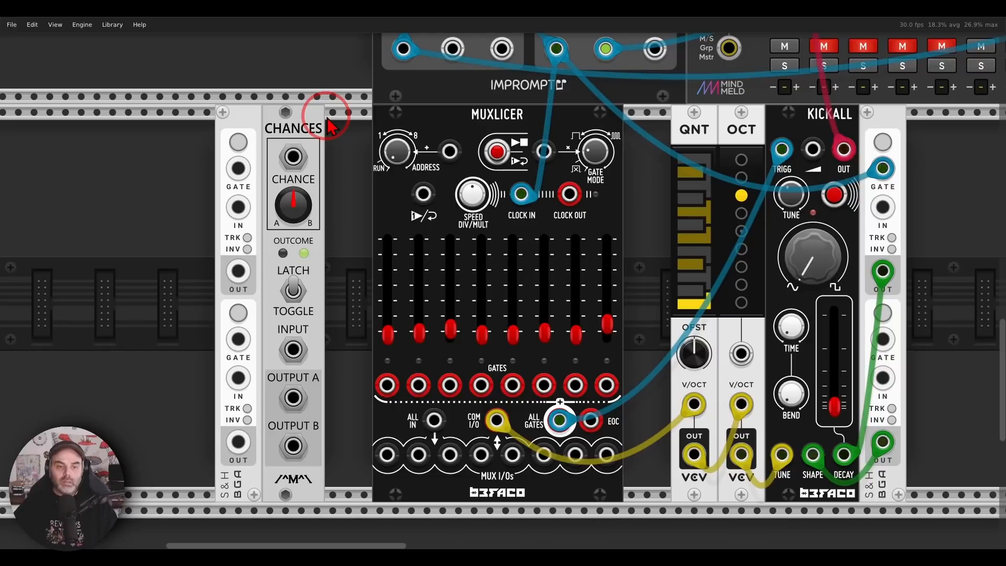
{"action": "right_click", "coordinate": [575, 387]}
{"action": "left_click_drag", "start_coordinate": [594, 448], "coordinate": [294, 352]}
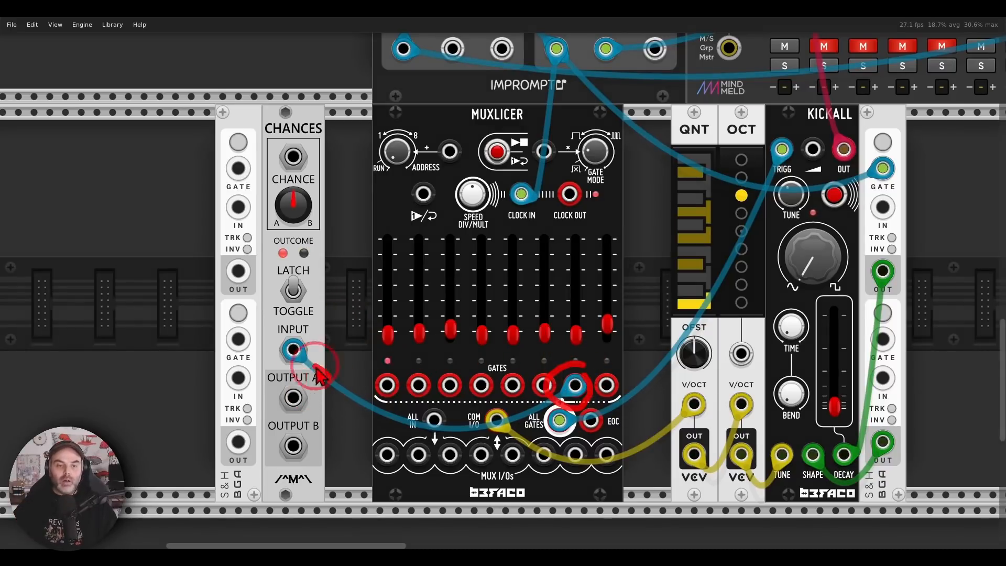
{"action": "right_click", "coordinate": [293, 406]}
{"action": "left_click_drag", "start_coordinate": [309, 463], "coordinate": [423, 195]}
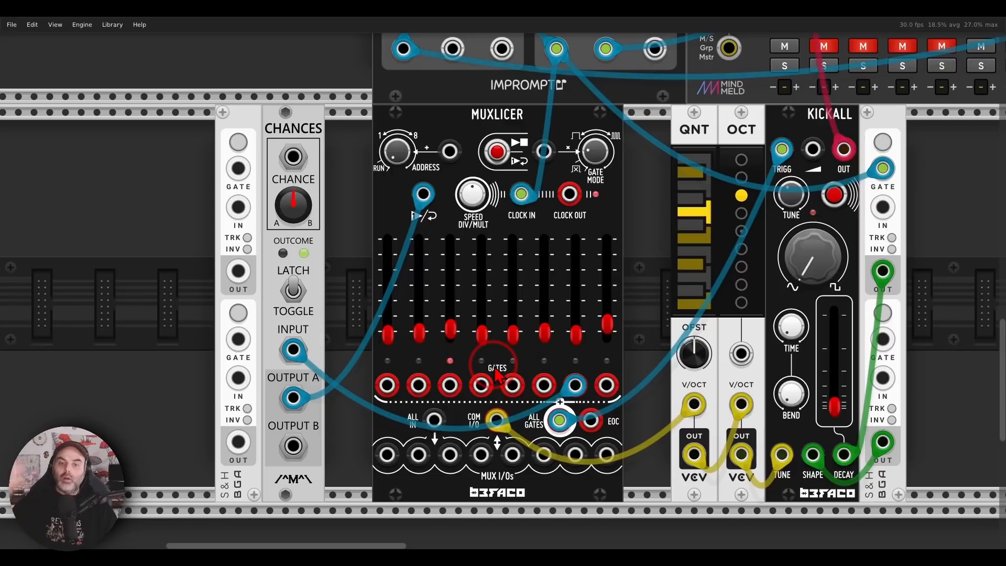
{"action": "mouse_move", "coordinate": [626, 309]}
{"action": "left_mouse_down"}
{"action": "mouse_move", "coordinate": [351, 325]}
{"action": "mouse_move", "coordinate": [529, 373]}
{"action": "mouse_move", "coordinate": [631, 314]}
{"action": "left_mouse_up"}
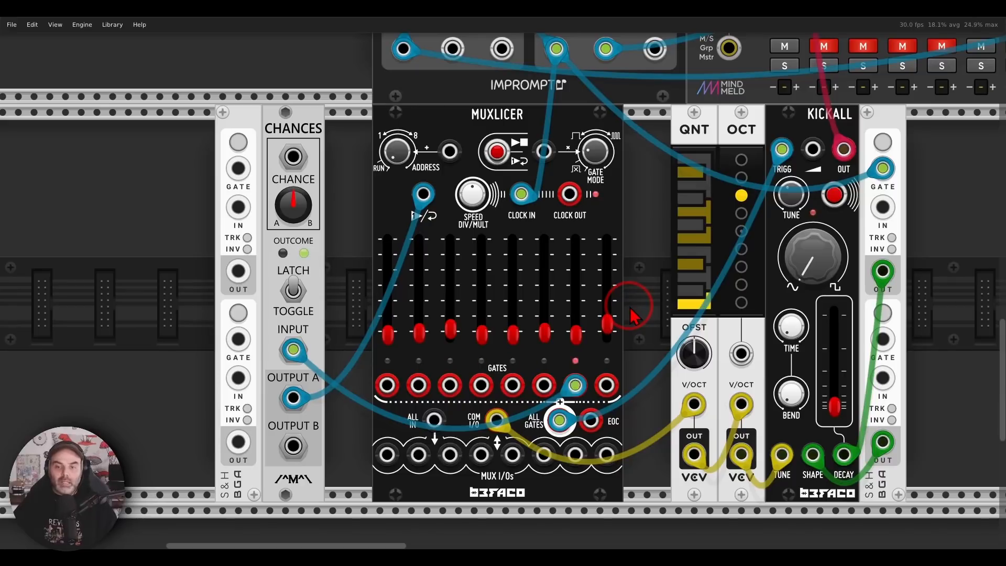
Clock the S&H beside Chances from CLK 1 and patch its outputs 1 and 2 to Muxlicer's step 4 and step 7 inputs.
{"action": "right_click", "coordinate": [238, 168]}
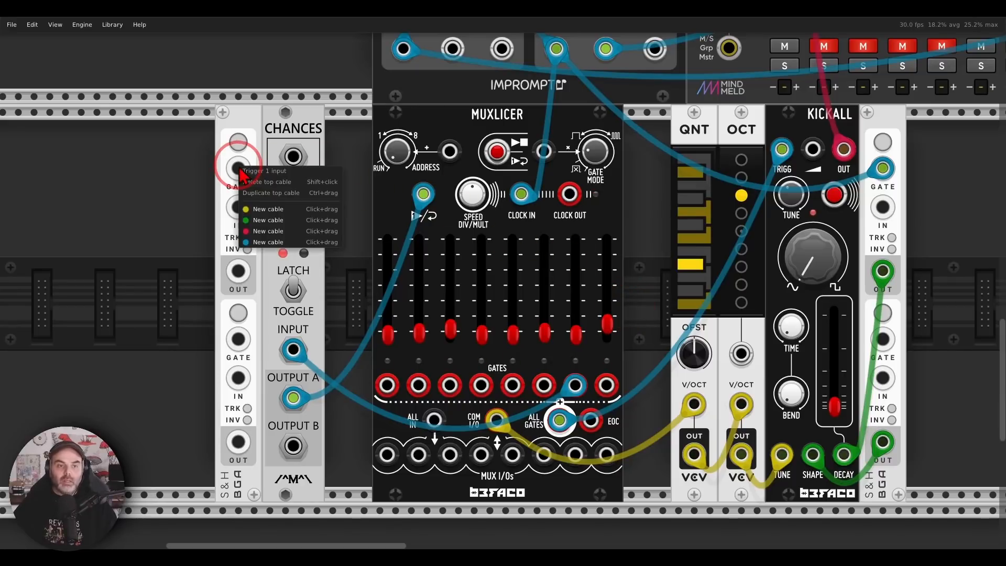
{"action": "left_click_drag", "start_coordinate": [261, 242], "coordinate": [556, 49]}
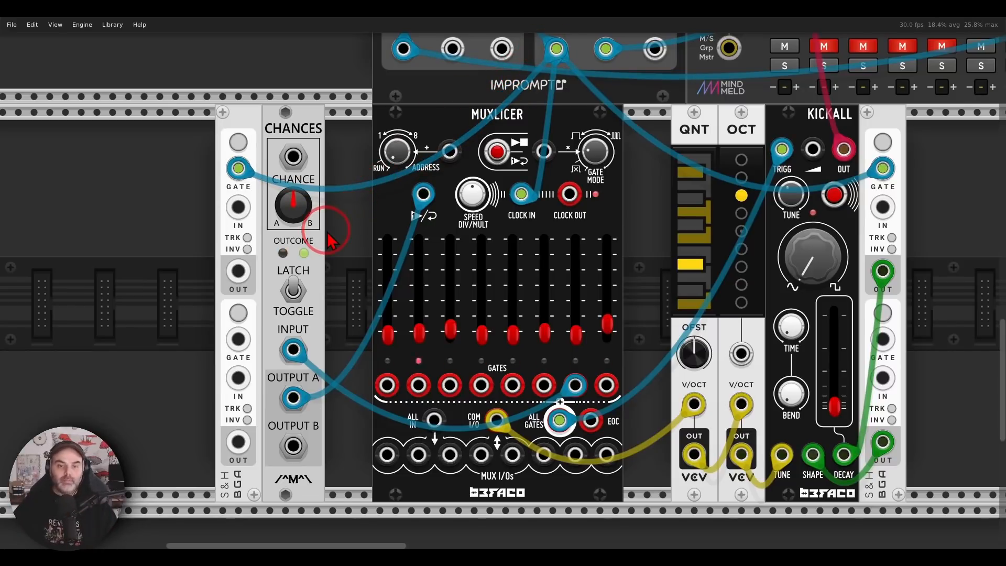
{"action": "right_click", "coordinate": [237, 272]}
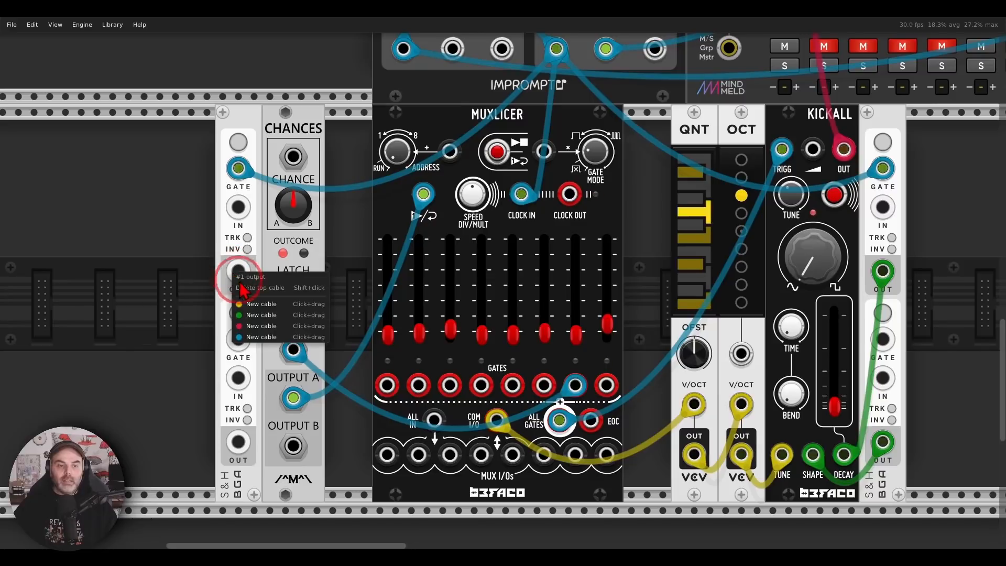
{"action": "left_click", "coordinate": [249, 306]}
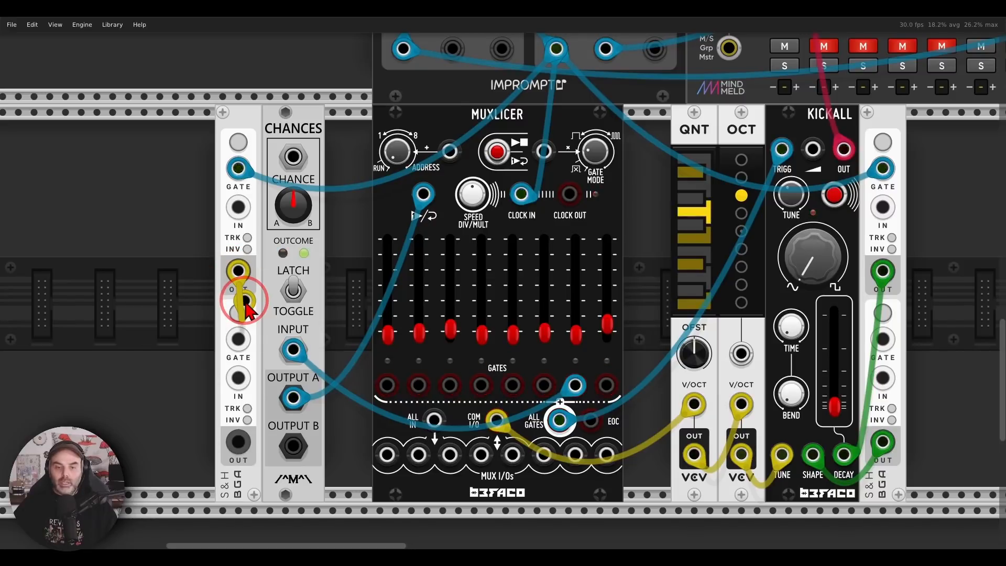
{"action": "left_click", "coordinate": [481, 456]}
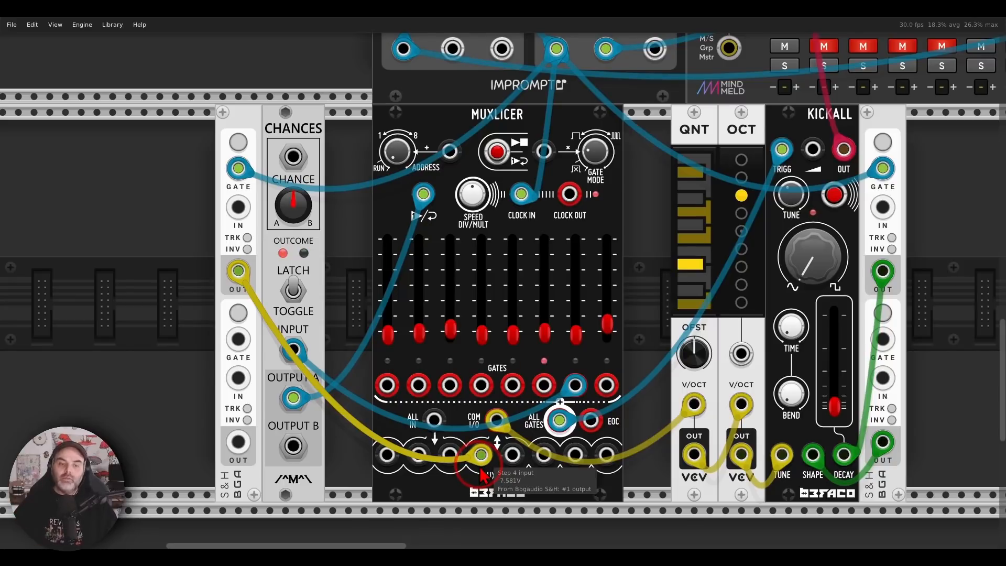
{"action": "right_click", "coordinate": [246, 441]}
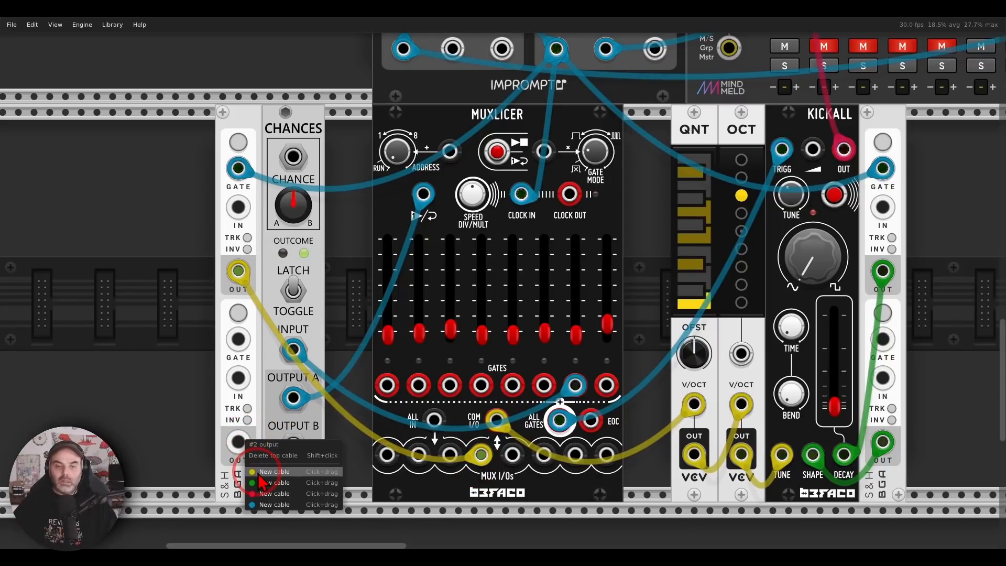
{"action": "left_click_drag", "start_coordinate": [260, 474], "coordinate": [566, 461]}
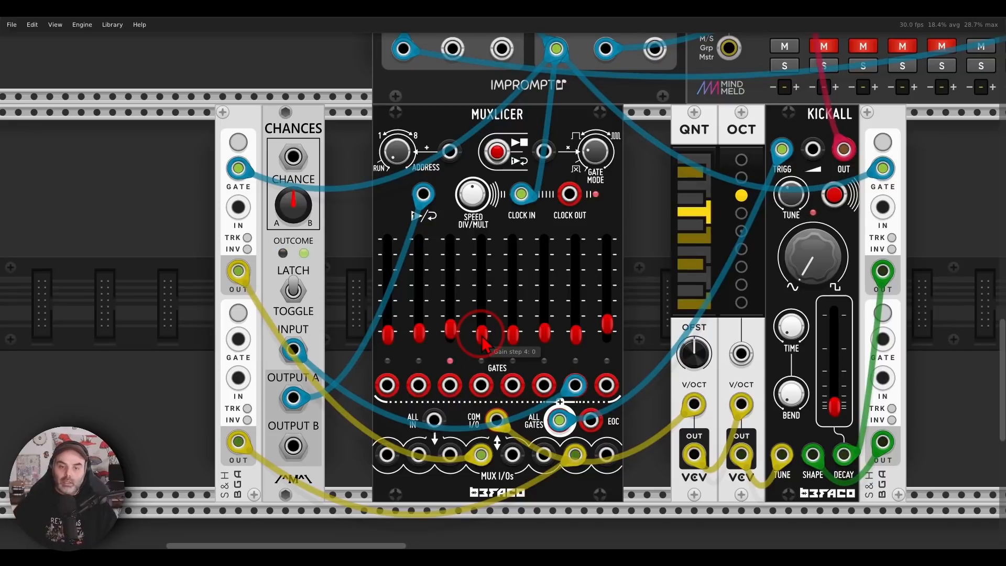
Slightly raise Muxlicer's step 4 and step 7 gain sliders, setting step 7 higher than step 4.
{"action": "left_click_drag", "start_coordinate": [482, 339], "coordinate": [502, 282]}
{"action": "left_click_drag", "start_coordinate": [576, 334], "coordinate": [575, 319]}
{"action": "left_click_drag", "start_coordinate": [484, 329], "coordinate": [484, 325]}
{"action": "left_click_drag", "start_coordinate": [578, 320], "coordinate": [578, 314]}
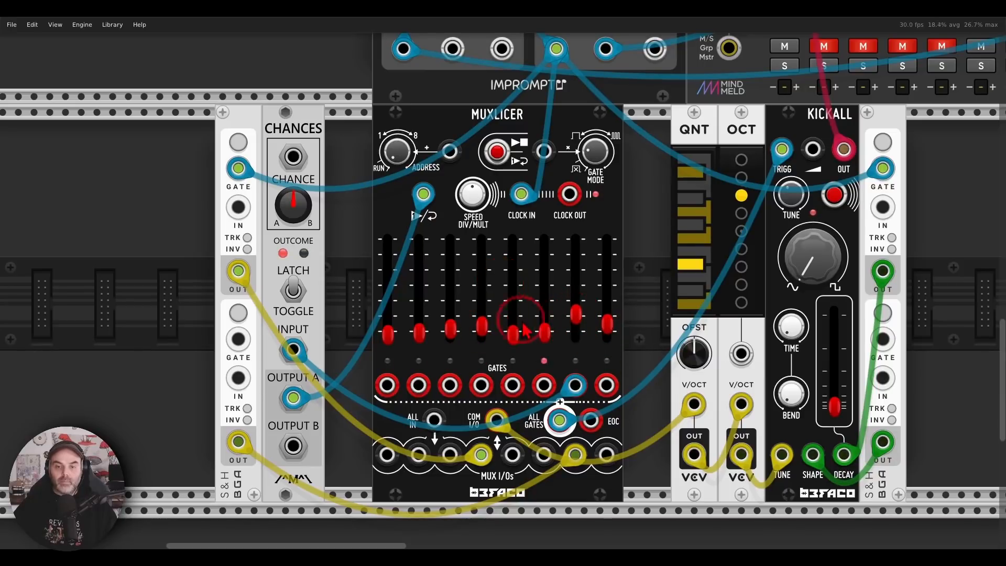
{"action": "left_click_drag", "start_coordinate": [484, 325], "coordinate": [488, 332]}
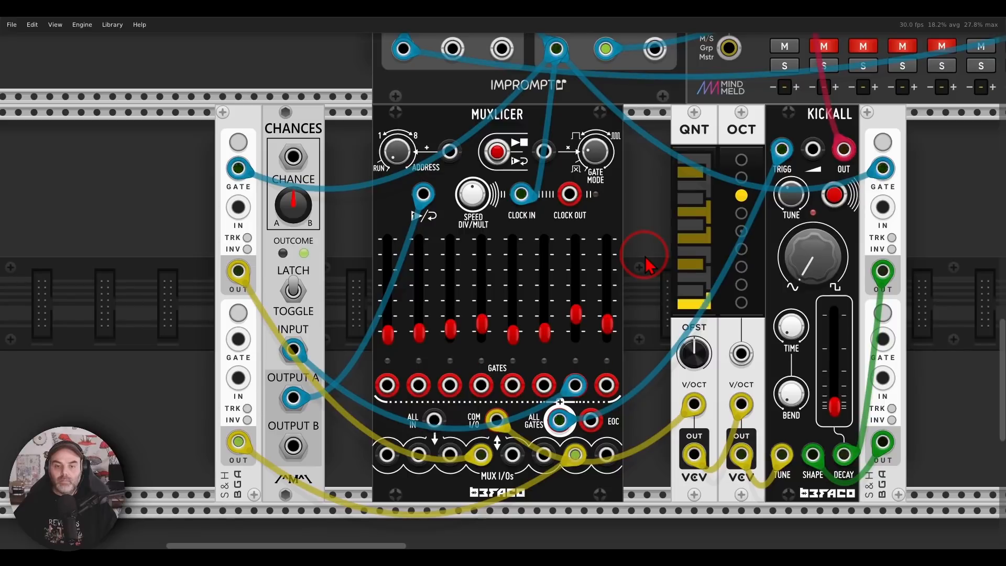
Reset the clock on the Clocked module and unmute the KICK channel on MixMaster.
{"action": "scroll", "coordinate": [648, 264], "scroll_direction": "down", "scroll_amount": 4}
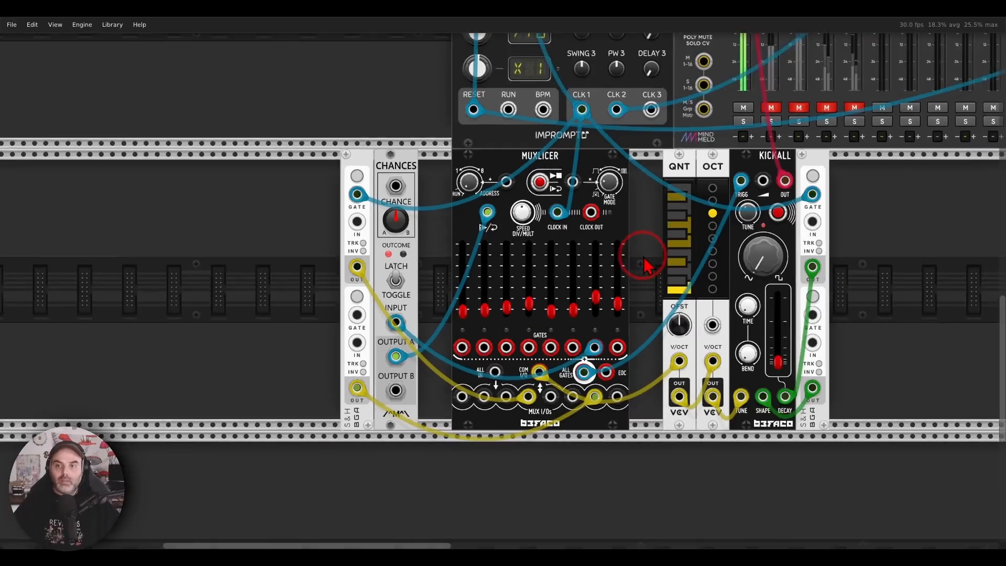
{"action": "left_click_drag", "start_coordinate": [810, 193], "coordinate": [634, 399]}
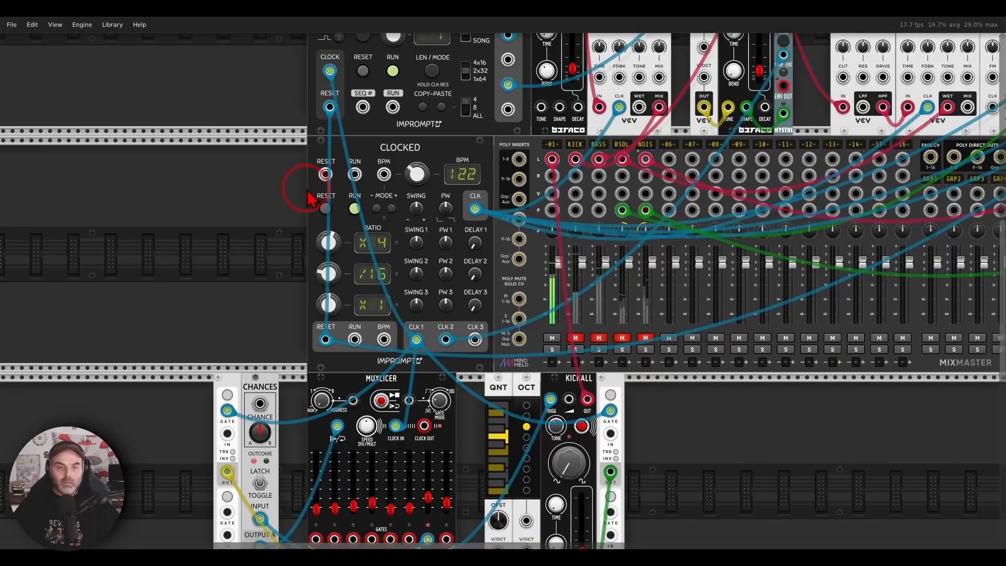
{"action": "left_click", "coordinate": [326, 209]}
{"action": "left_click_drag", "start_coordinate": [711, 421], "coordinate": [646, 546]}
{"action": "left_click_drag", "start_coordinate": [410, 215], "coordinate": [409, 267]}
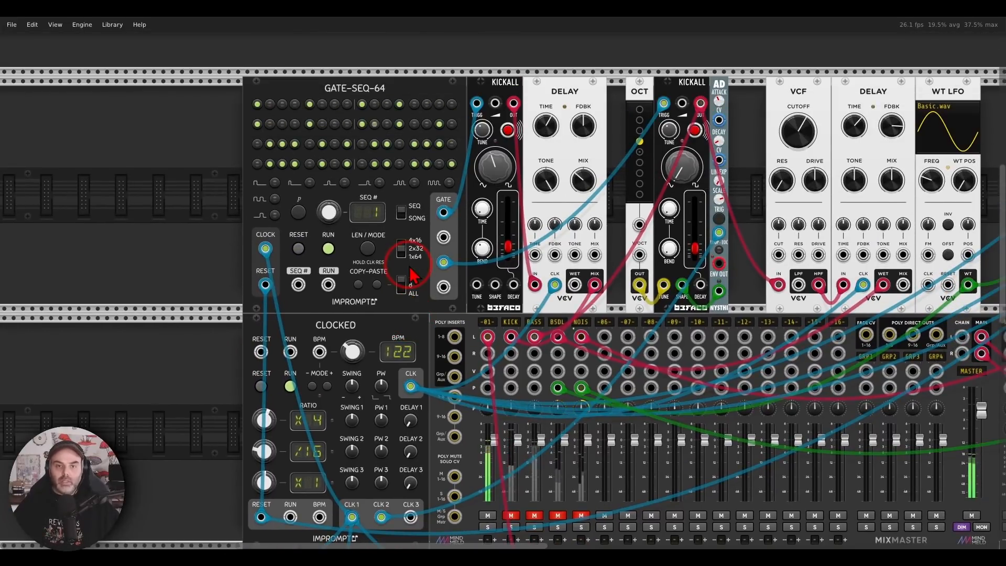
{"action": "mouse_move", "coordinate": [521, 74]}
{"action": "left_mouse_down"}
{"action": "mouse_move", "coordinate": [487, 111]}
{"action": "mouse_move", "coordinate": [519, 76]}
{"action": "left_mouse_up"}
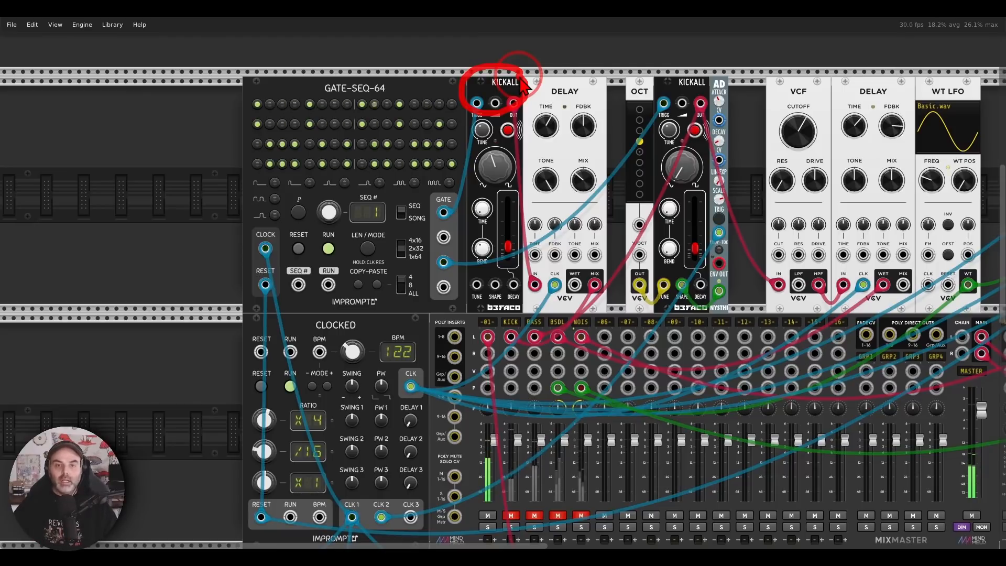
{"action": "mouse_move", "coordinate": [401, 73]}
{"action": "left_mouse_down"}
{"action": "mouse_move", "coordinate": [317, 66]}
{"action": "mouse_move", "coordinate": [419, 107]}
{"action": "mouse_move", "coordinate": [399, 83]}
{"action": "left_mouse_up"}
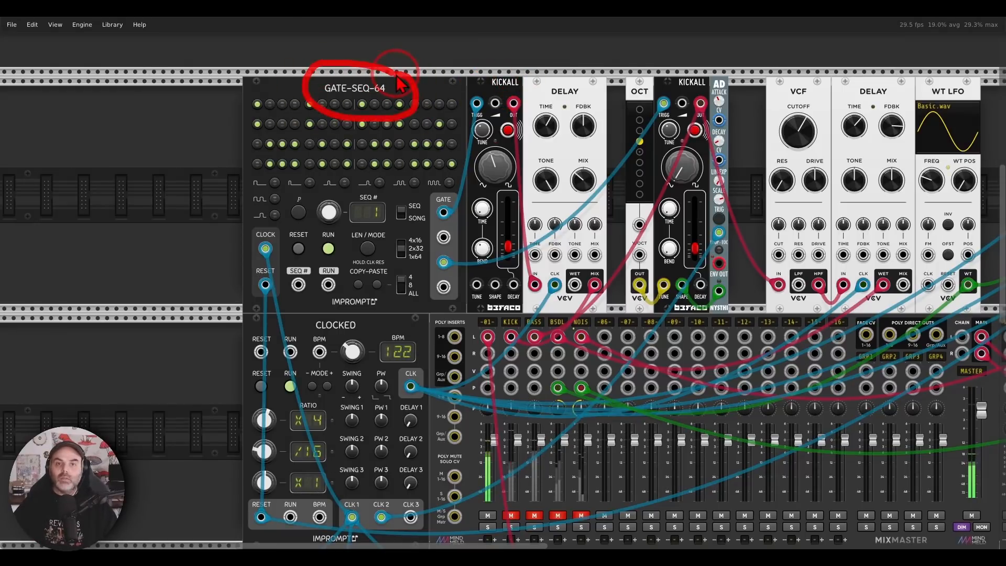
{"action": "scroll", "coordinate": [510, 492], "scroll_direction": "down", "scroll_amount": 1}
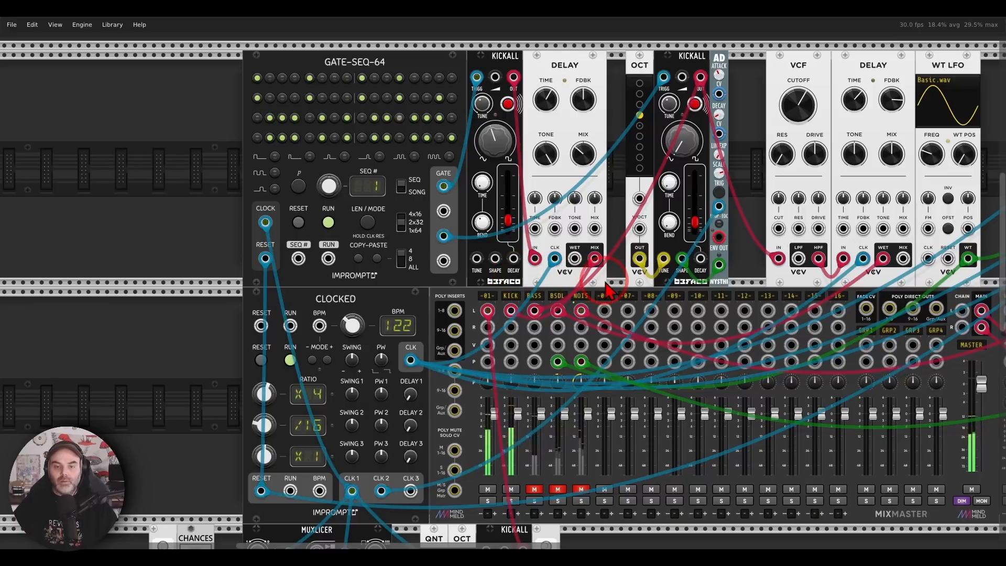
Unmute the BASS and BSDL channels on MixMaster.
{"action": "left_click_drag", "start_coordinate": [619, 284], "coordinate": [571, 295]}
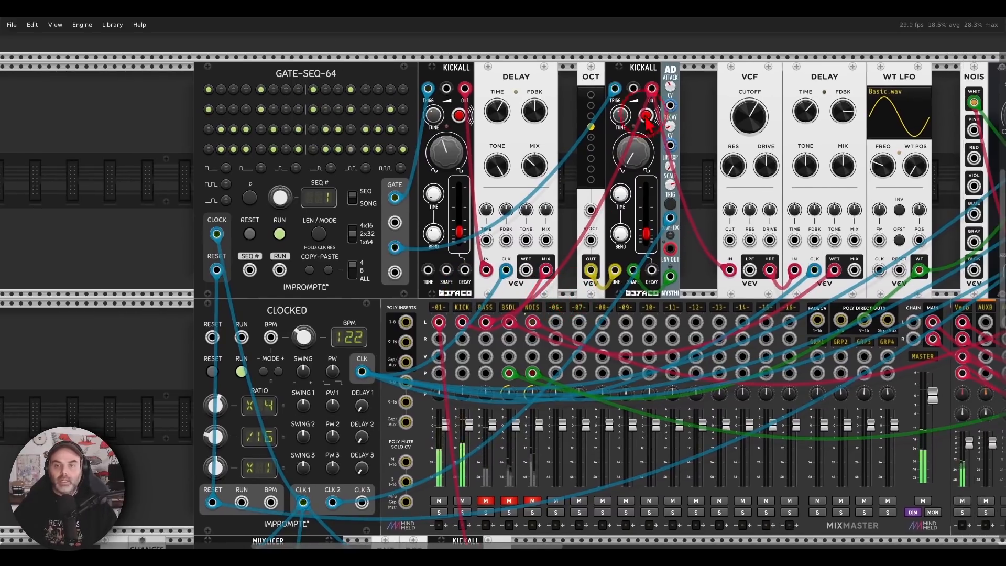
{"action": "mouse_move", "coordinate": [684, 55]}
{"action": "left_mouse_down"}
{"action": "mouse_move", "coordinate": [583, 81]}
{"action": "mouse_move", "coordinate": [692, 90]}
{"action": "mouse_move", "coordinate": [683, 57]}
{"action": "left_mouse_up"}
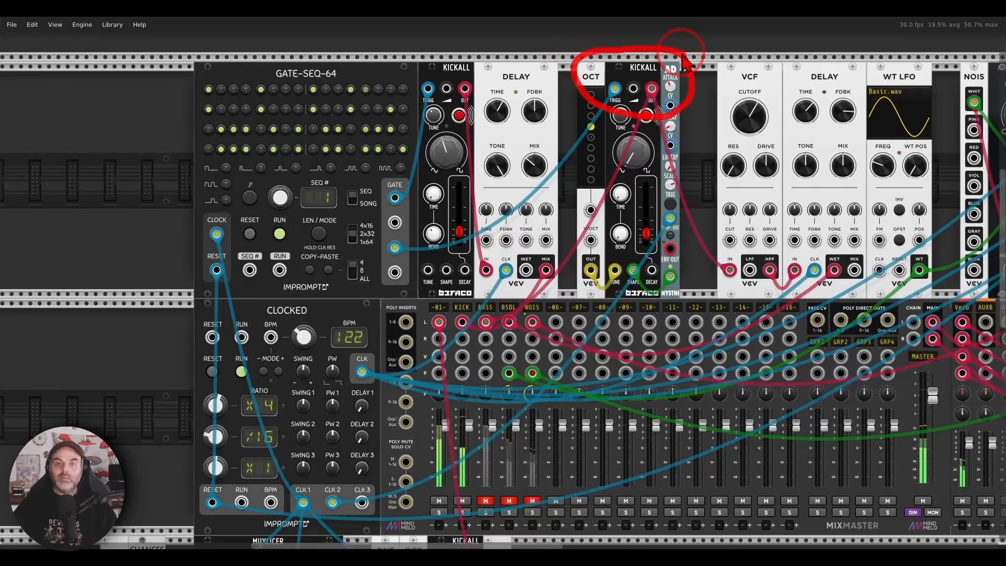
{"action": "key", "text": "Escape"}
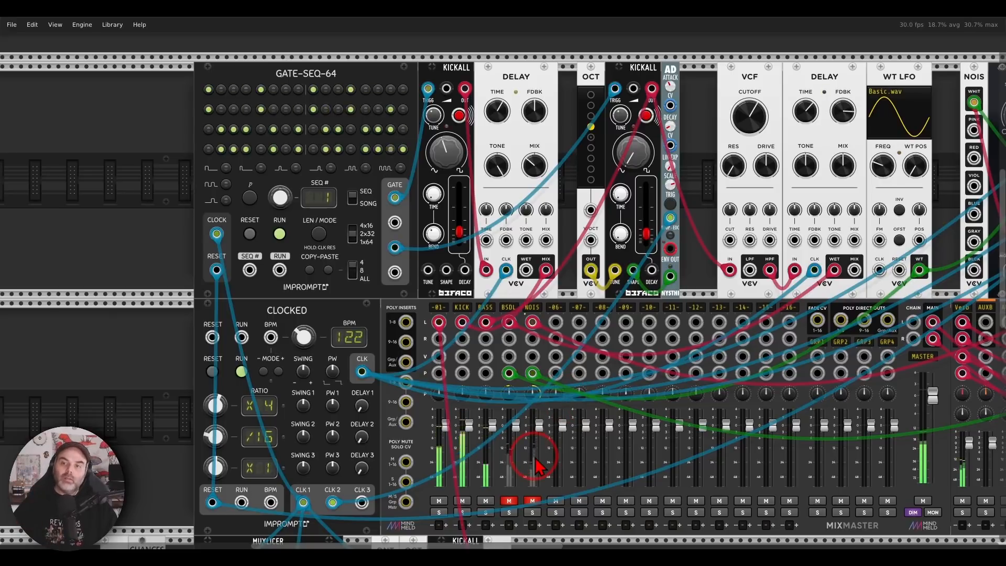
{"action": "left_click", "coordinate": [504, 501]}
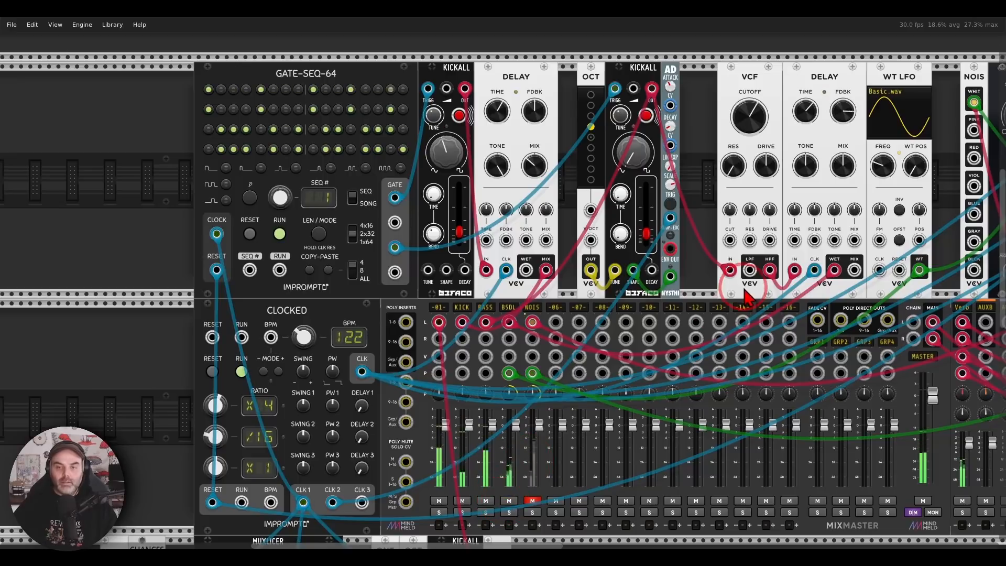
{"action": "left_click_drag", "start_coordinate": [720, 287], "coordinate": [713, 270]}
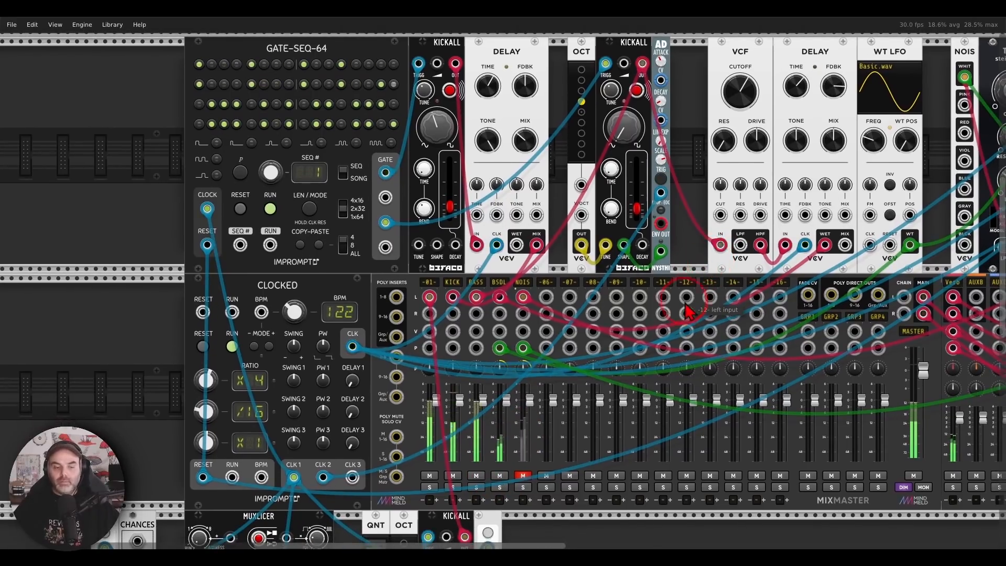
{"action": "scroll", "coordinate": [682, 304], "scroll_direction": "down", "scroll_amount": 1}
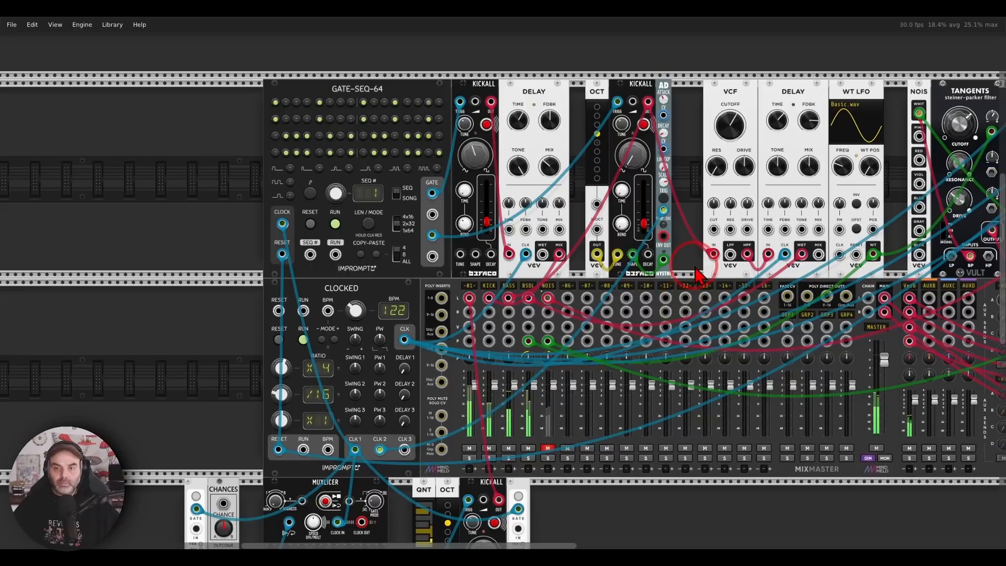
{"action": "left_click_drag", "start_coordinate": [692, 263], "coordinate": [670, 234]}
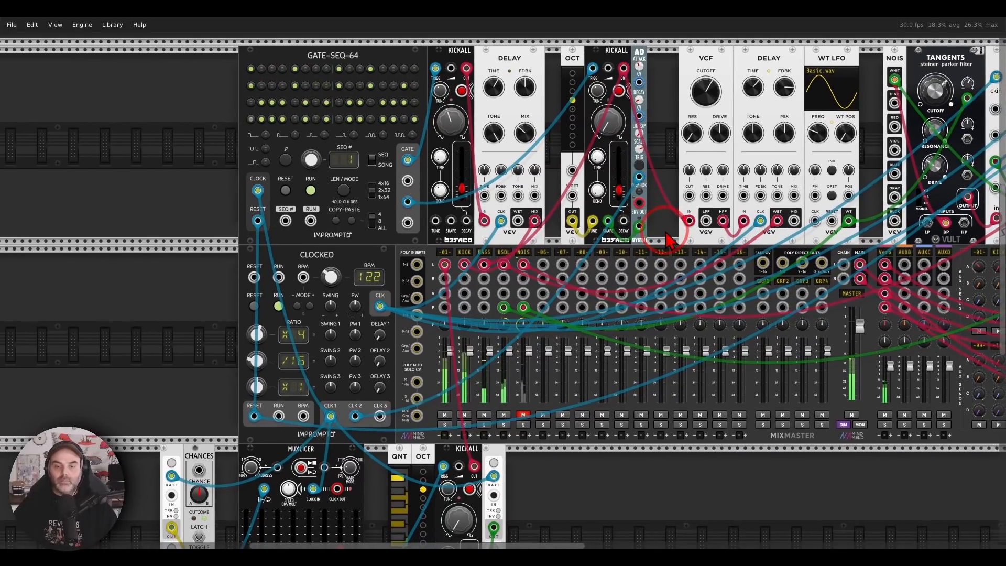
Unmute the NOIS channel on MixMaster.
{"action": "left_click_drag", "start_coordinate": [669, 238], "coordinate": [207, 314]}
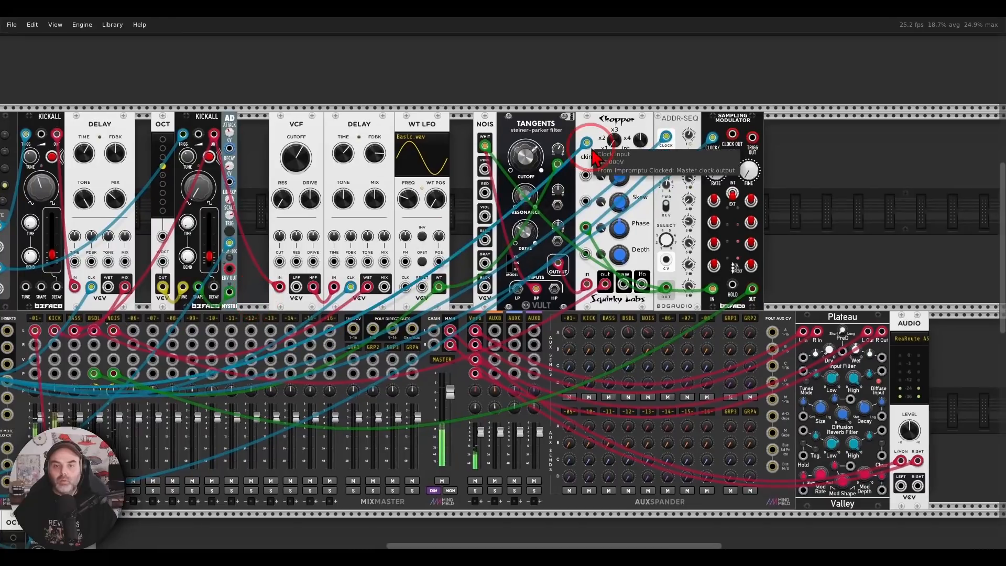
{"action": "mouse_move", "coordinate": [495, 133]}
{"action": "left_mouse_down"}
{"action": "mouse_move", "coordinate": [484, 157]}
{"action": "mouse_move", "coordinate": [503, 135]}
{"action": "mouse_move", "coordinate": [524, 143]}
{"action": "mouse_move", "coordinate": [515, 145]}
{"action": "left_mouse_up"}
{"action": "mouse_move", "coordinate": [638, 111]}
{"action": "left_mouse_down"}
{"action": "mouse_move", "coordinate": [602, 100]}
{"action": "mouse_move", "coordinate": [603, 144]}
{"action": "mouse_move", "coordinate": [640, 113]}
{"action": "left_mouse_up"}
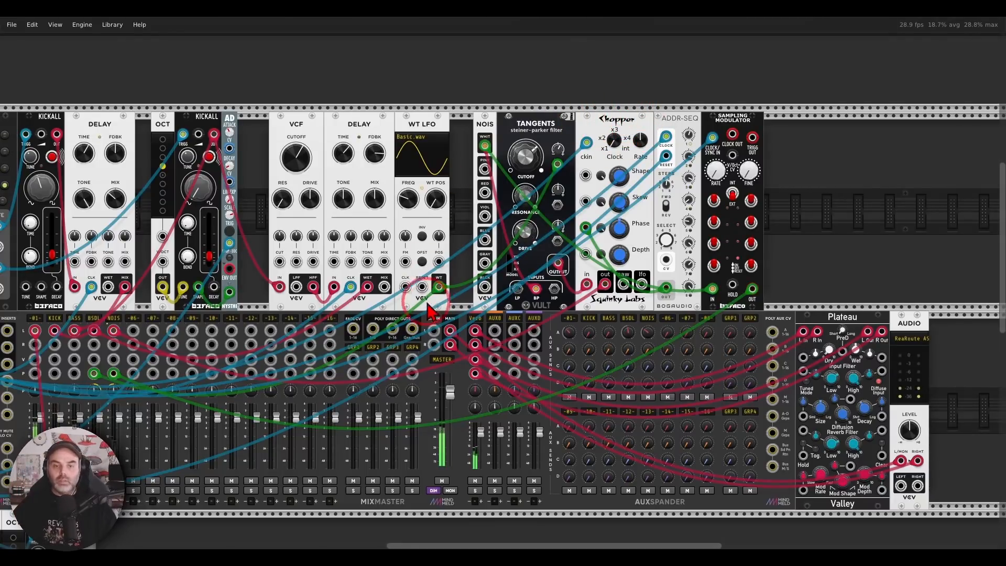
{"action": "left_click_drag", "start_coordinate": [429, 308], "coordinate": [824, 196]}
{"action": "left_click_drag", "start_coordinate": [520, 465], "coordinate": [573, 353]}
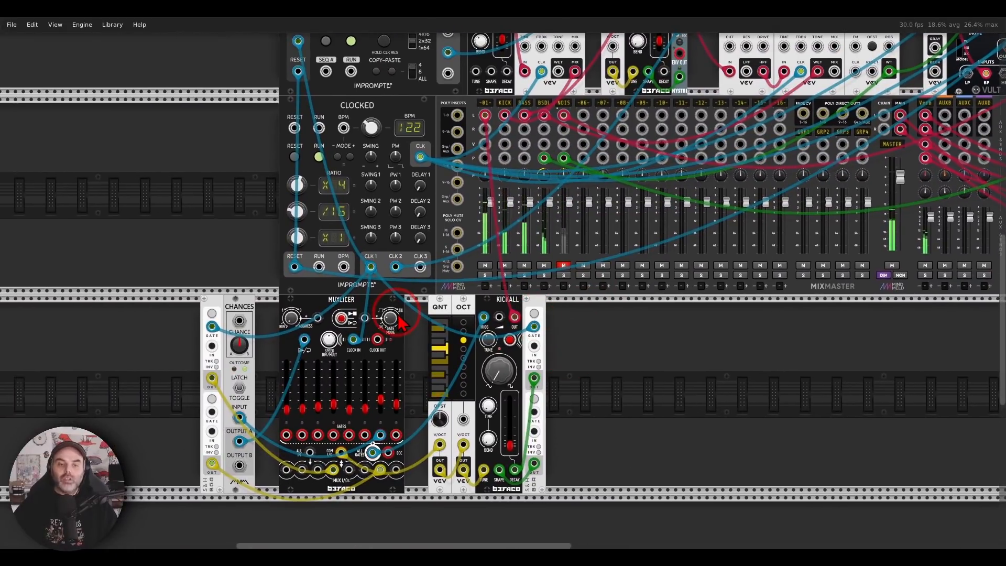
{"action": "left_click", "coordinate": [564, 271]}
{"action": "scroll", "coordinate": [616, 359], "scroll_direction": "down", "scroll_amount": 3}
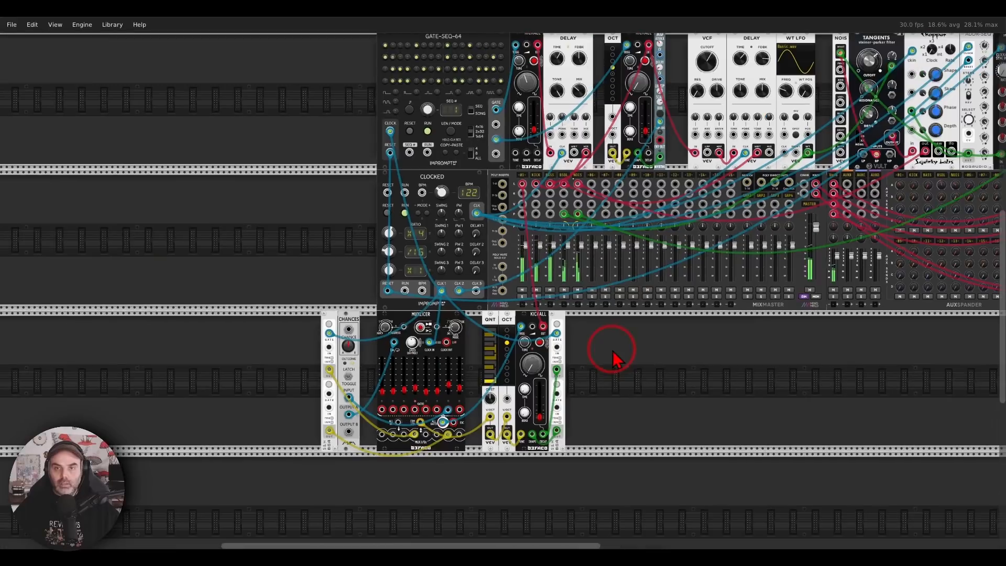
{"action": "left_click_drag", "start_coordinate": [729, 342], "coordinate": [529, 383]}
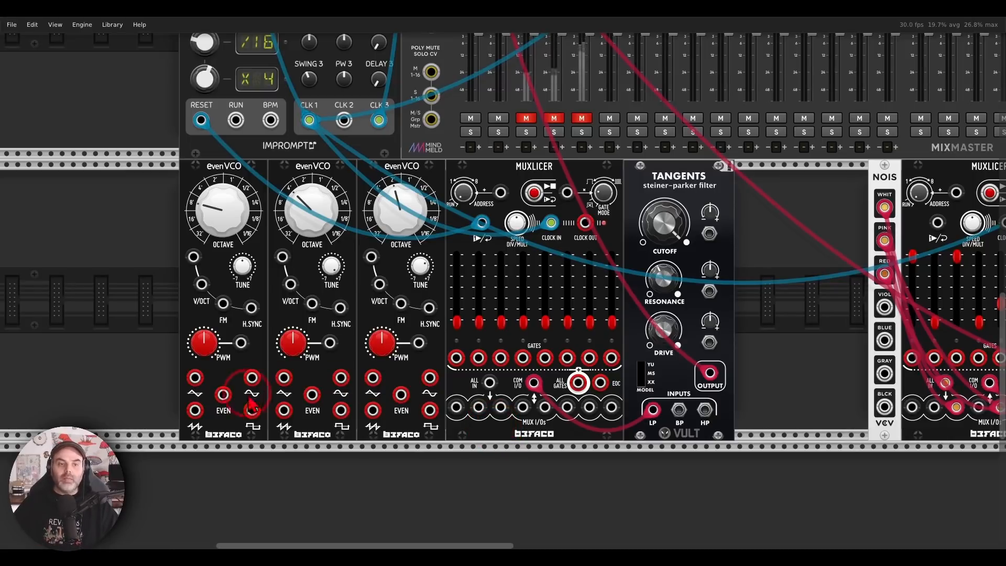
Patch the first evenVCO's triangle output to the adjacent Muxlicer's ALL IN input and set that Muxlicer's sequence playing.
{"action": "right_click", "coordinate": [196, 377]}
{"action": "left_click_drag", "start_coordinate": [214, 436], "coordinate": [489, 383]}
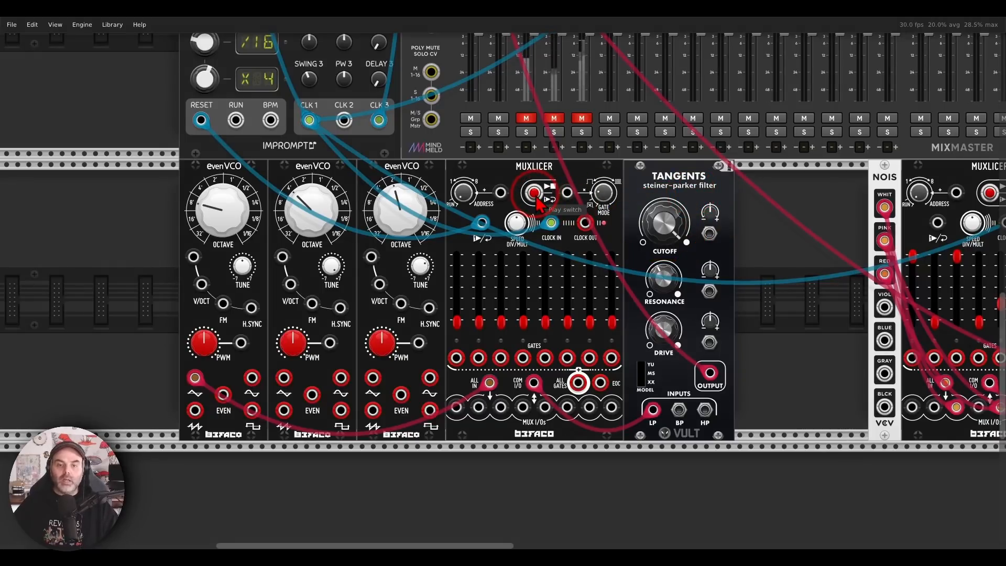
{"action": "left_click_drag", "start_coordinate": [535, 195], "coordinate": [530, 175]}
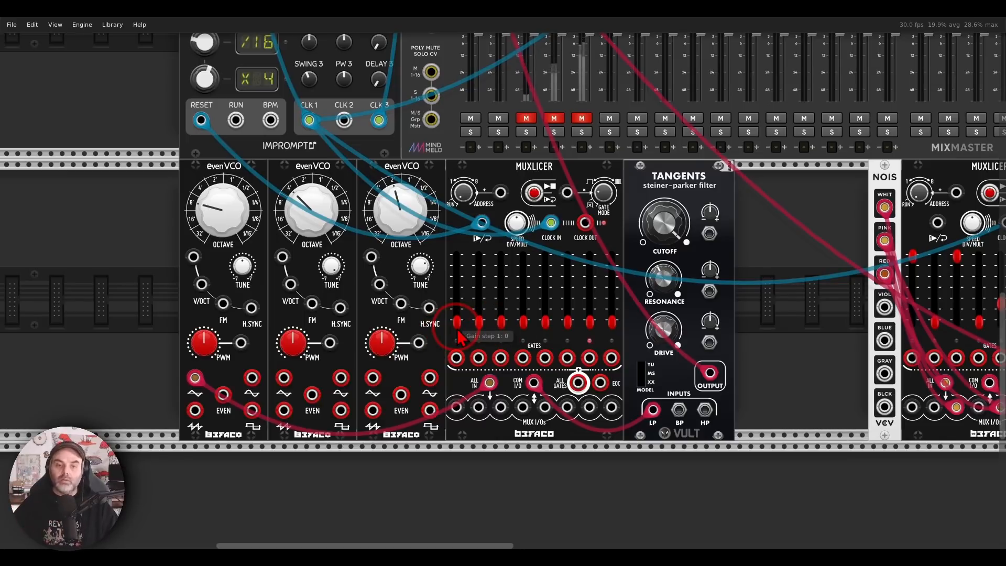
Raise Muxlicer's step 1 gain to maximum and set varied gains on steps 2, 3, 4, 6 and 7, leaving steps 5 and 8 down.
{"action": "left_click_drag", "start_coordinate": [457, 321], "coordinate": [501, 277]}
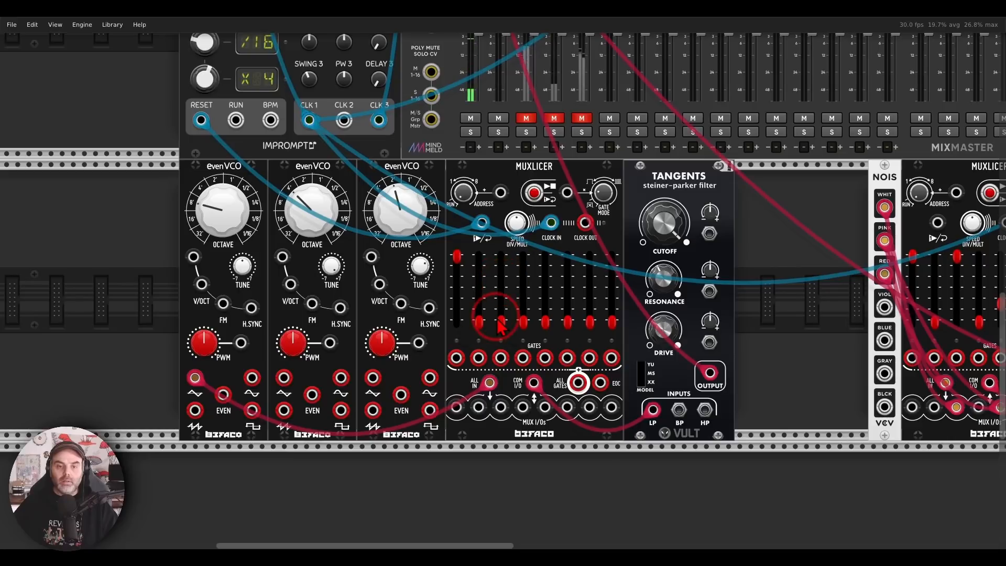
{"action": "left_click_drag", "start_coordinate": [479, 322], "coordinate": [567, 285]}
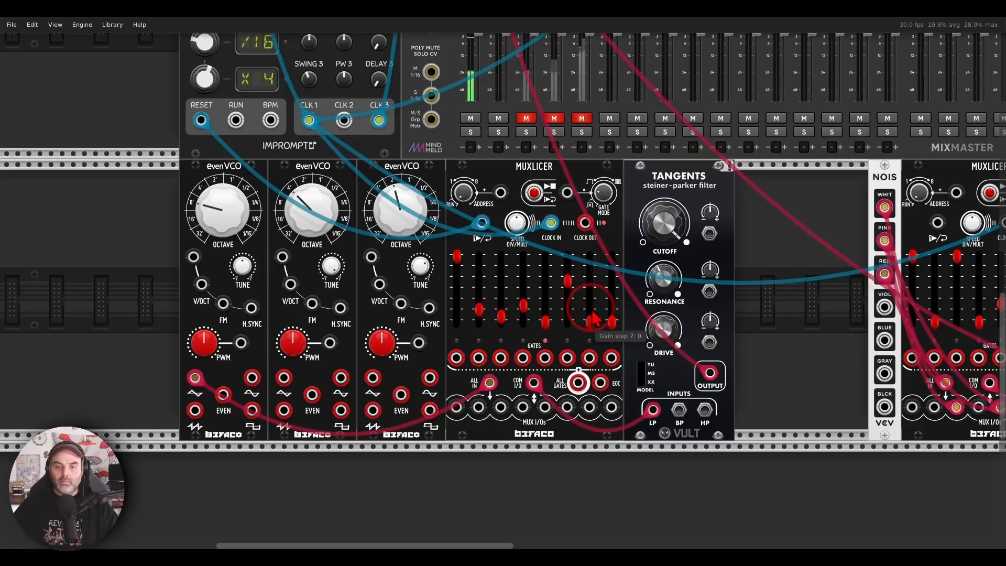
{"action": "left_click_drag", "start_coordinate": [590, 319], "coordinate": [590, 270]}
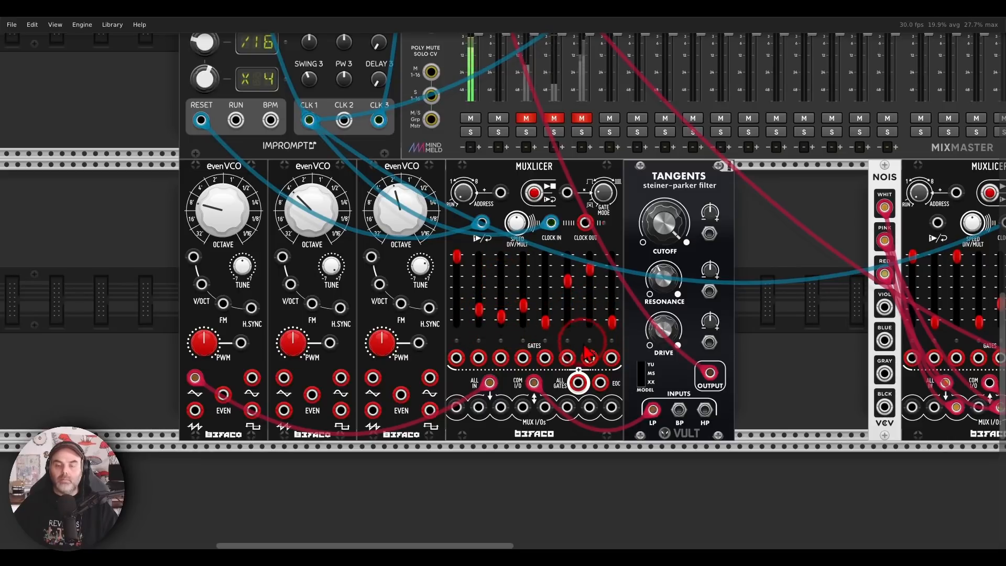
{"action": "left_click_drag", "start_coordinate": [525, 309], "coordinate": [485, 310]}
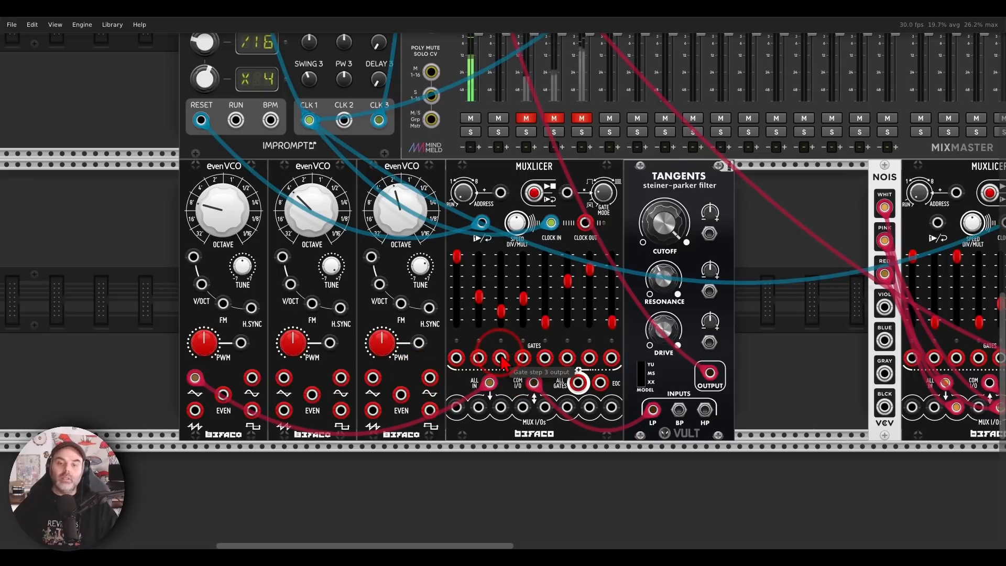
Patch the second evenVCO's EVEN output to Muxlicer's step 4 input and set the step 4 gain to about 0.4.
{"action": "left_click_drag", "start_coordinate": [501, 361], "coordinate": [527, 416]}
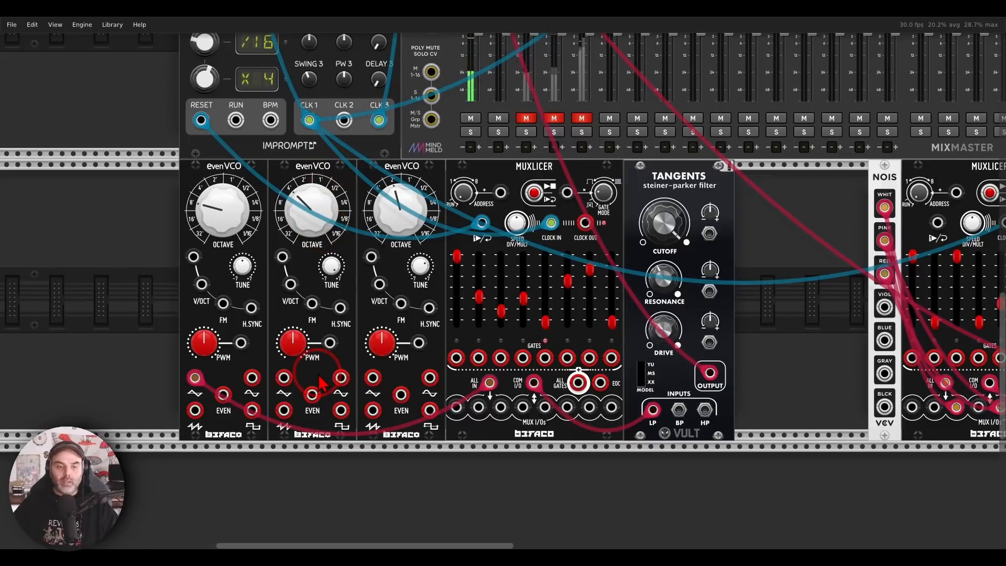
{"action": "right_click", "coordinate": [313, 394]}
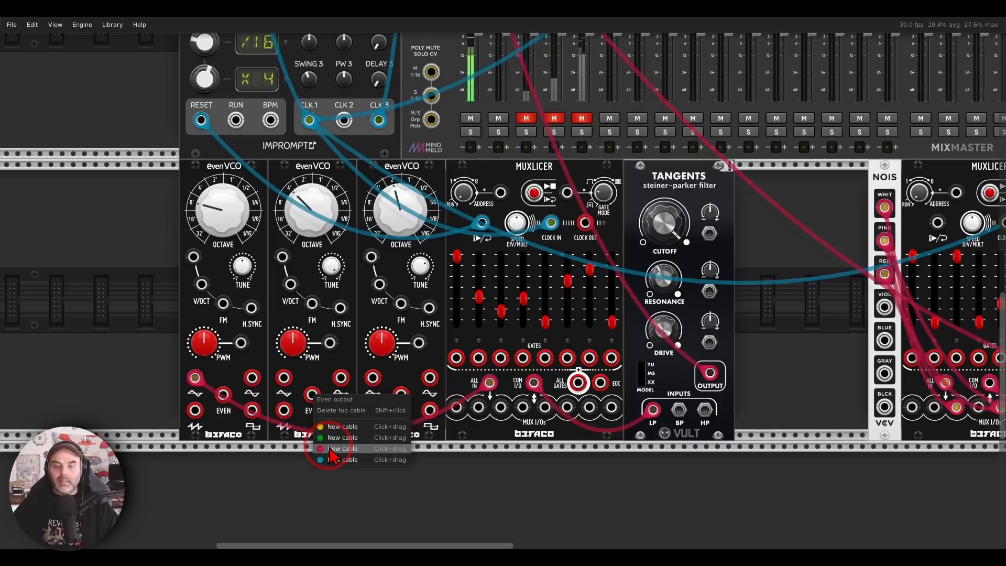
{"action": "left_click_drag", "start_coordinate": [330, 454], "coordinate": [522, 407]}
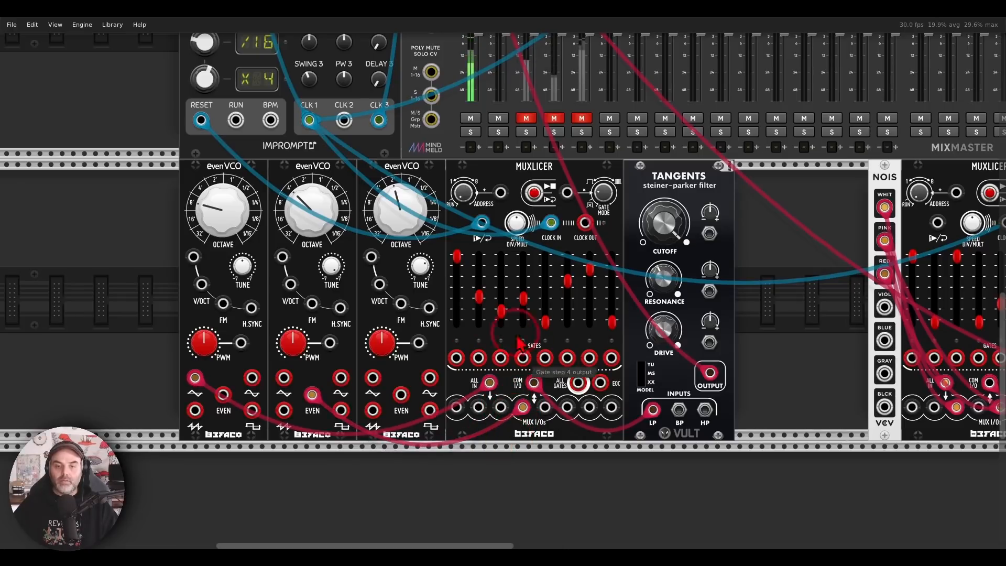
{"action": "left_click_drag", "start_coordinate": [523, 299], "coordinate": [502, 280]}
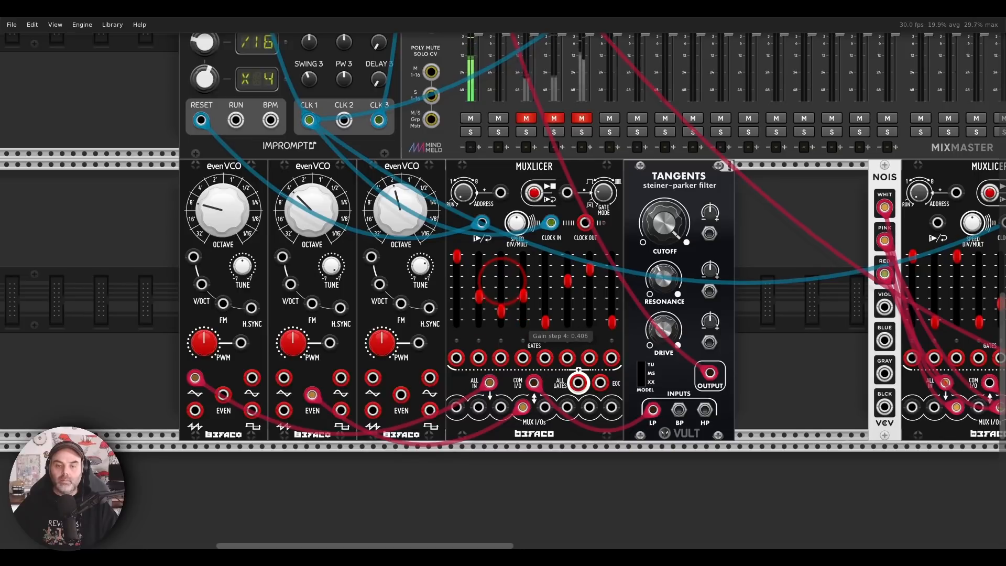
Patch the third evenVCO's square output to Muxlicer's step 7 input and lower the step 7 gain to a small amount.
{"action": "mouse_move", "coordinate": [431, 182]}
{"action": "left_mouse_down"}
{"action": "mouse_move", "coordinate": [372, 224]}
{"action": "mouse_move", "coordinate": [438, 216]}
{"action": "mouse_move", "coordinate": [438, 172]}
{"action": "left_mouse_up"}
{"action": "key", "text": "Escape"}
{"action": "mouse_move", "coordinate": [422, 268]}
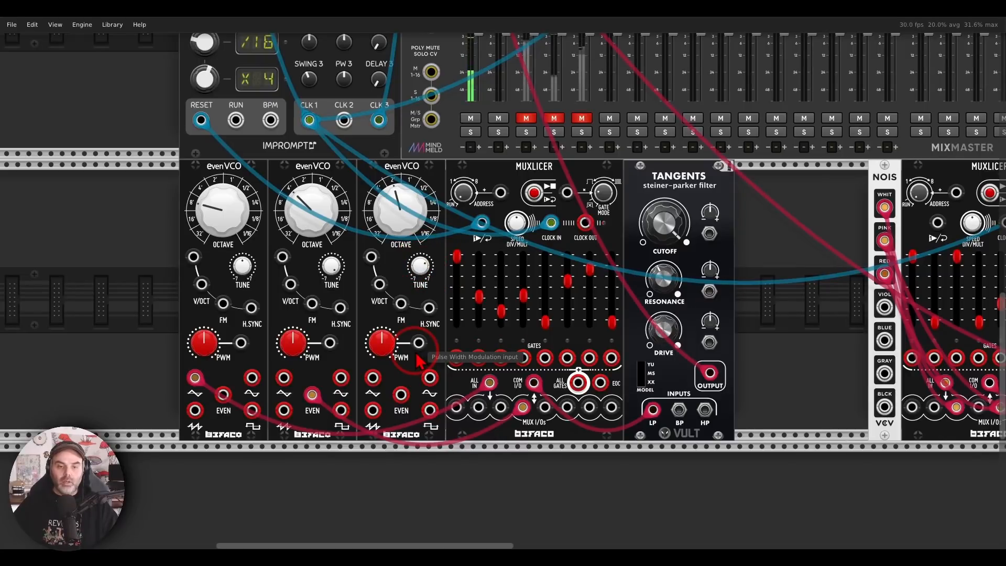
{"action": "right_click", "coordinate": [430, 410]}
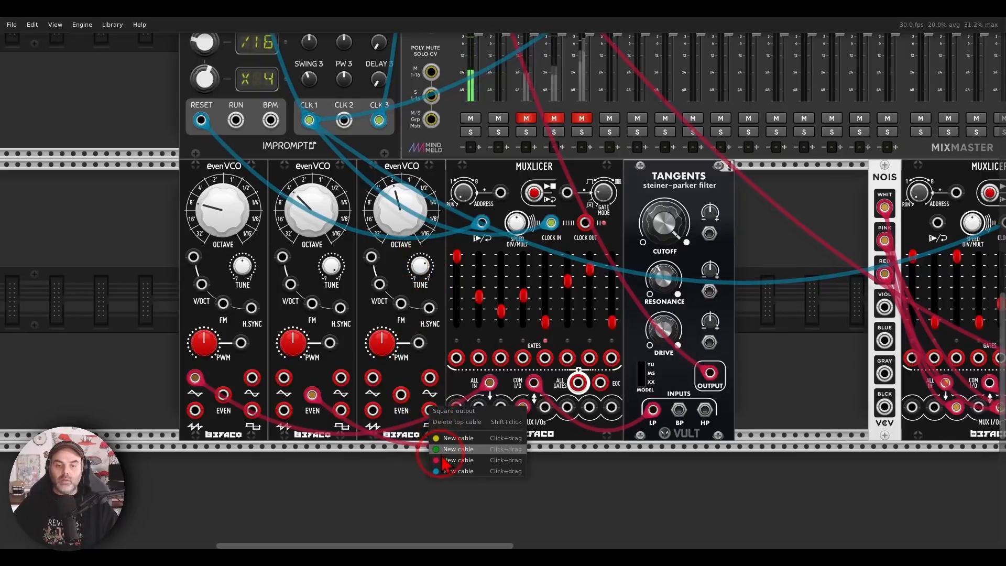
{"action": "left_click_drag", "start_coordinate": [440, 461], "coordinate": [589, 407]}
{"action": "left_click_drag", "start_coordinate": [589, 269], "coordinate": [589, 311]}
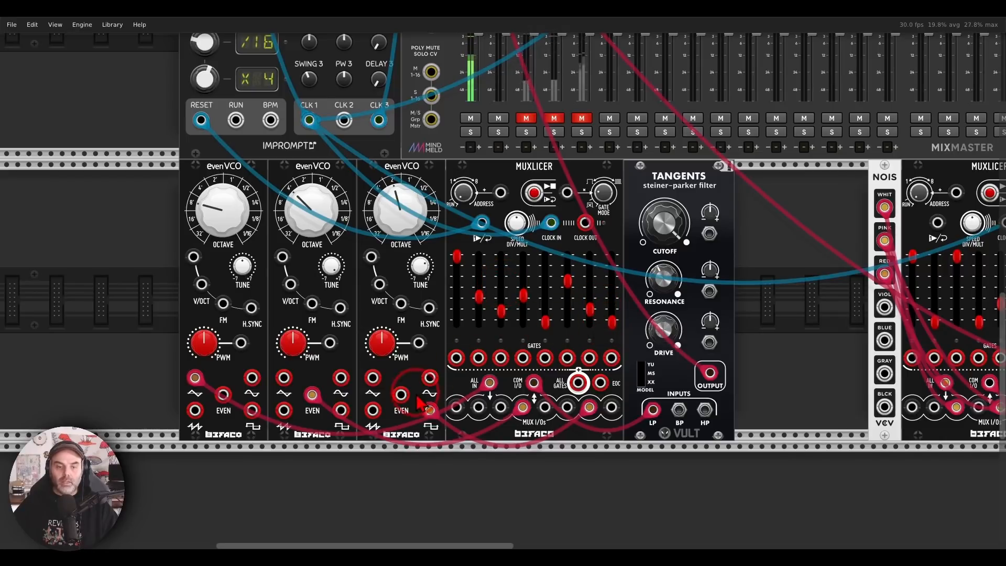
Patch the third evenVCO's saw output to Muxlicer's step 8 input and raise the step 8 gain slightly.
{"action": "right_click", "coordinate": [373, 411]}
{"action": "left_click_drag", "start_coordinate": [397, 470], "coordinate": [611, 407]}
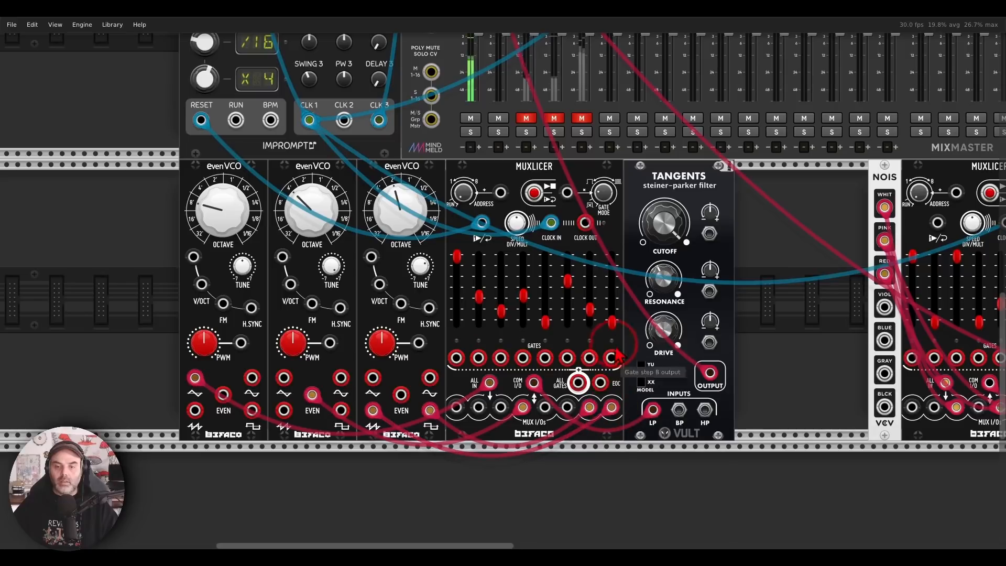
{"action": "left_click_drag", "start_coordinate": [612, 322], "coordinate": [612, 309]}
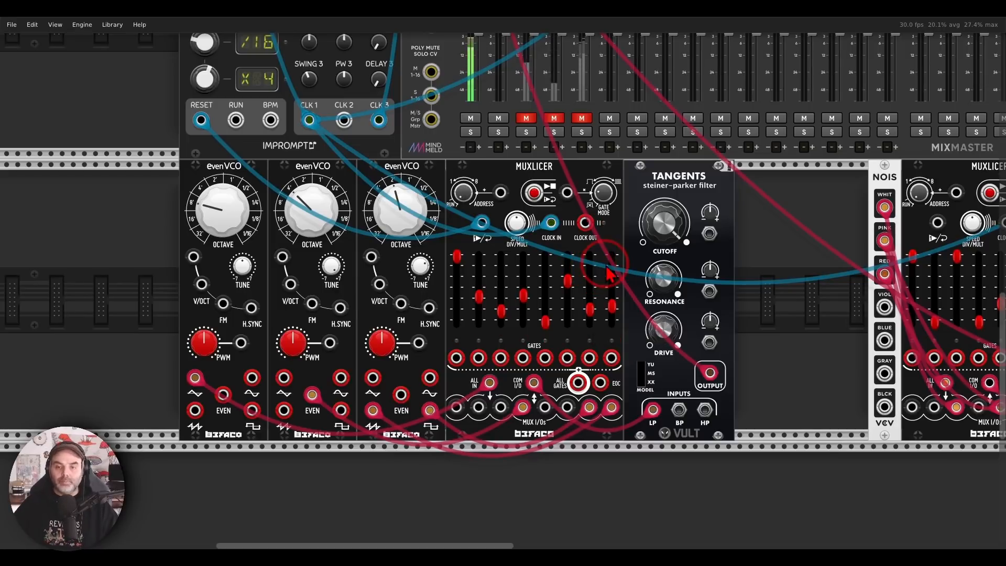
{"action": "mouse_move", "coordinate": [665, 234]}
{"action": "left_mouse_down"}
{"action": "mouse_move", "coordinate": [666, 280]}
{"action": "mouse_move", "coordinate": [675, 243]}
{"action": "left_mouse_up"}
{"action": "left_click_drag", "start_coordinate": [829, 297], "coordinate": [296, 288]}
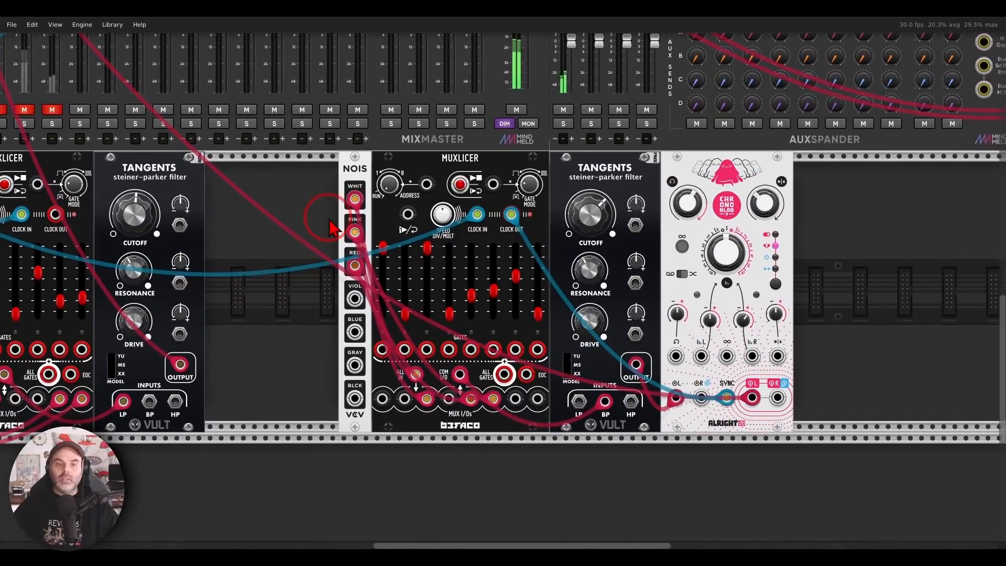
{"action": "mouse_move", "coordinate": [366, 156]}
{"action": "left_mouse_down"}
{"action": "mouse_move", "coordinate": [340, 170]}
{"action": "mouse_move", "coordinate": [328, 288]}
{"action": "mouse_move", "coordinate": [380, 210]}
{"action": "mouse_move", "coordinate": [366, 163]}
{"action": "left_mouse_up"}
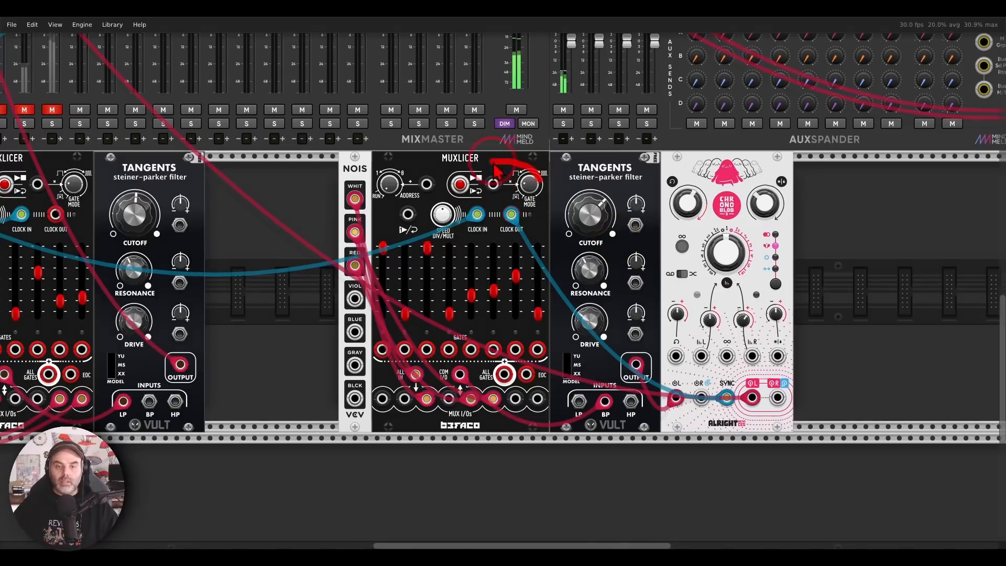
{"action": "mouse_move", "coordinate": [519, 166]}
{"action": "left_mouse_down"}
{"action": "mouse_move", "coordinate": [488, 414]}
{"action": "mouse_move", "coordinate": [530, 183]}
{"action": "mouse_move", "coordinate": [550, 205]}
{"action": "left_mouse_up"}
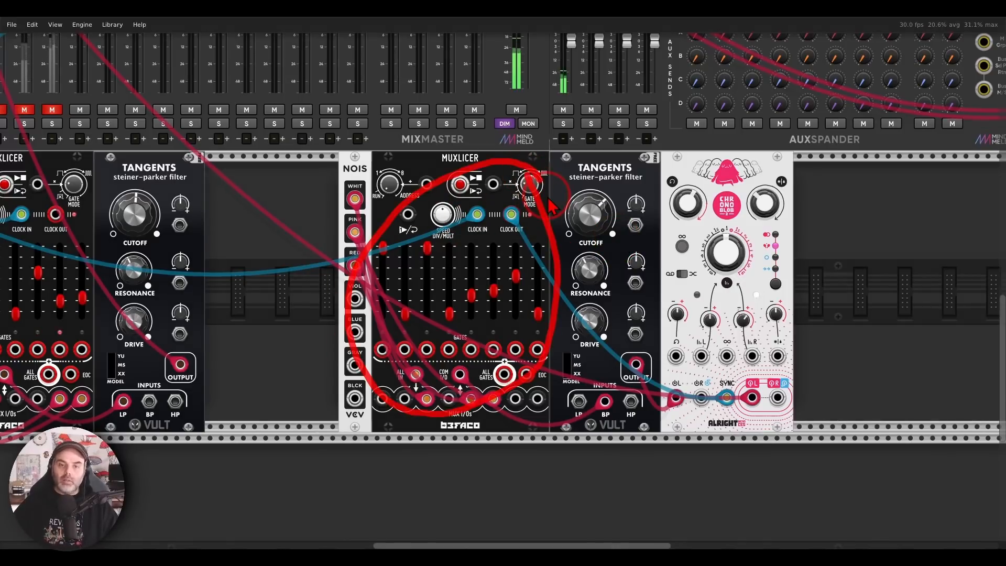
{"action": "key", "text": "shift+super+F11"}
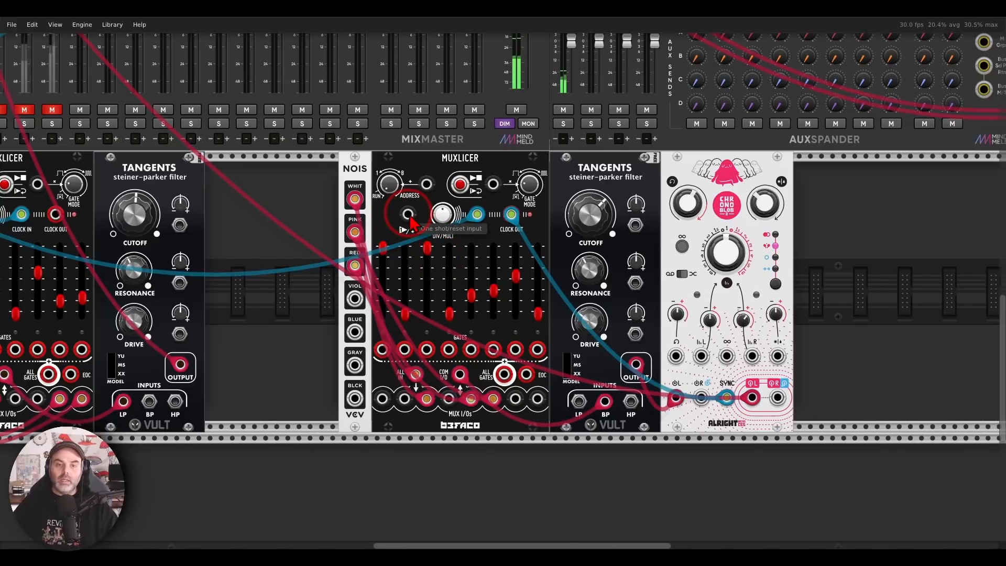
{"action": "mouse_move", "coordinate": [420, 196]}
{"action": "left_mouse_down"}
{"action": "mouse_move", "coordinate": [398, 194]}
{"action": "mouse_move", "coordinate": [387, 251]}
{"action": "mouse_move", "coordinate": [427, 249]}
{"action": "mouse_move", "coordinate": [426, 217]}
{"action": "left_mouse_up"}
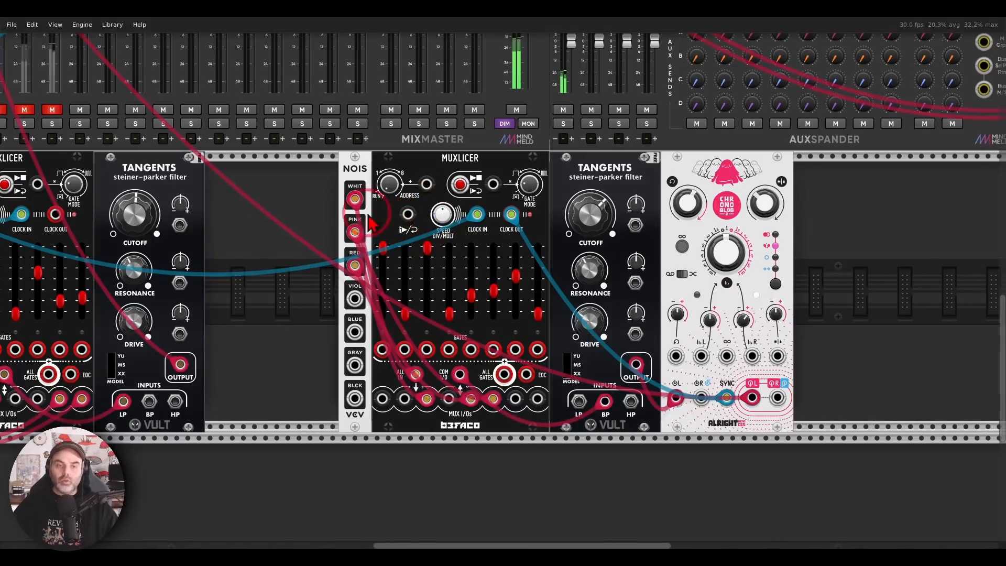
Patch Clocked's CLK 2 output, running at the /16 ratio, to the one shot/reset input of the Muxlicer beside the noise module.
{"action": "mouse_move", "coordinate": [282, 234]}
{"action": "left_mouse_down"}
{"action": "mouse_move", "coordinate": [398, 237]}
{"action": "mouse_move", "coordinate": [628, 268]}
{"action": "mouse_move", "coordinate": [608, 266]}
{"action": "left_mouse_up"}
{"action": "scroll", "coordinate": [630, 265], "scroll_direction": "down", "scroll_amount": 1}
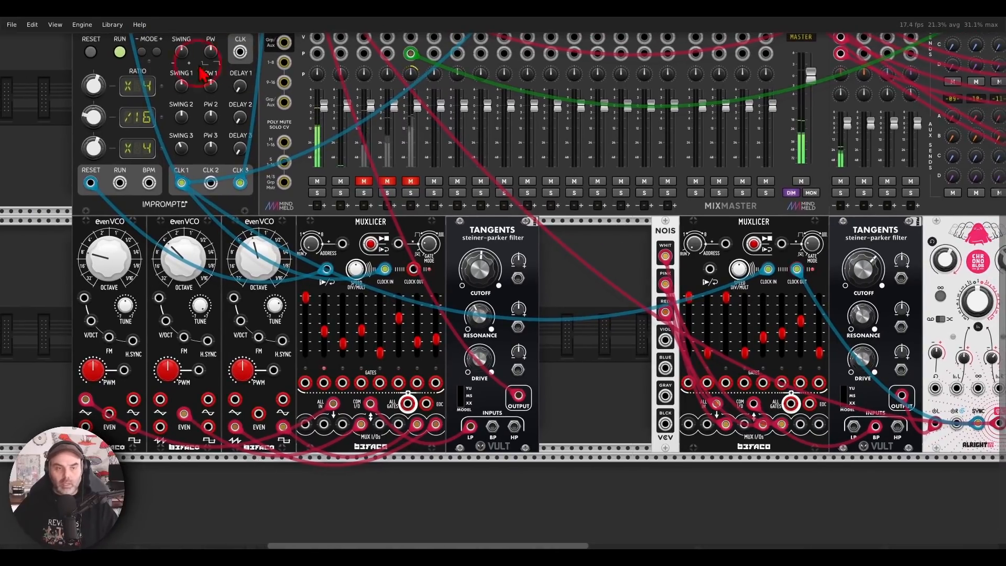
{"action": "left_click_drag", "start_coordinate": [168, 99], "coordinate": [171, 143]}
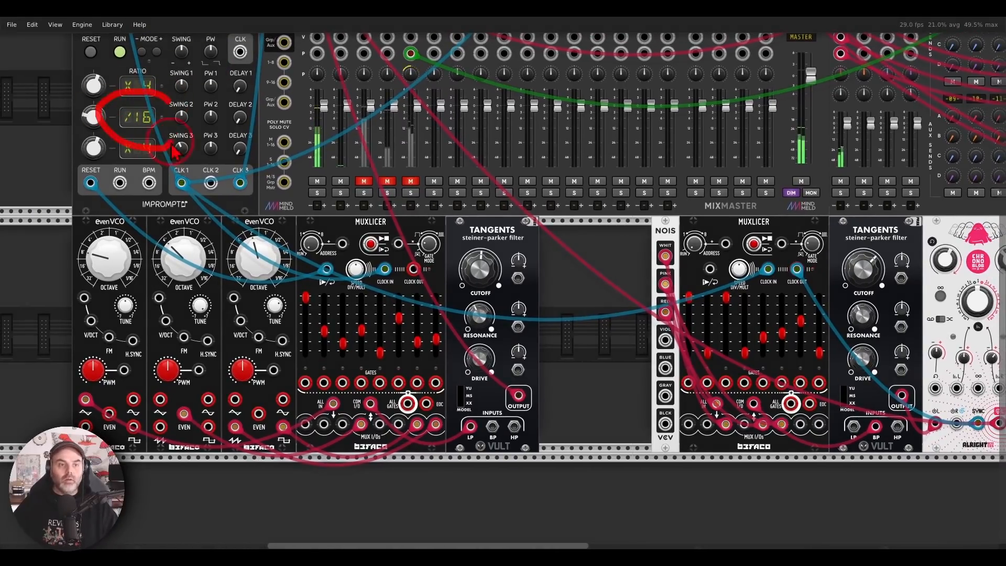
{"action": "right_click", "coordinate": [210, 182]}
{"action": "left_click", "coordinate": [225, 245]}
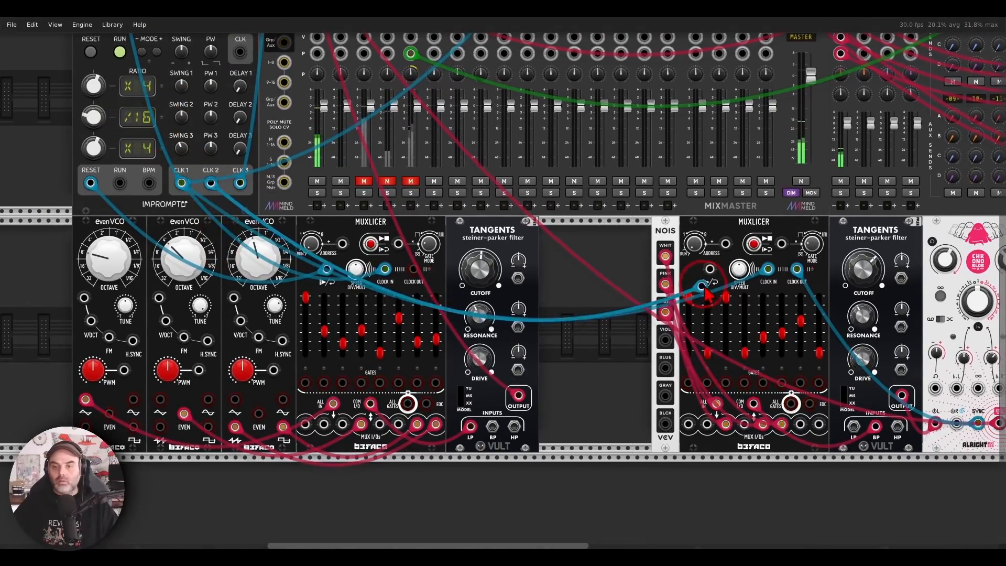
{"action": "left_click", "coordinate": [709, 269]}
{"action": "left_click_drag", "start_coordinate": [608, 336], "coordinate": [571, 324]}
{"action": "scroll", "coordinate": [570, 326], "scroll_direction": "down", "scroll_amount": 2}
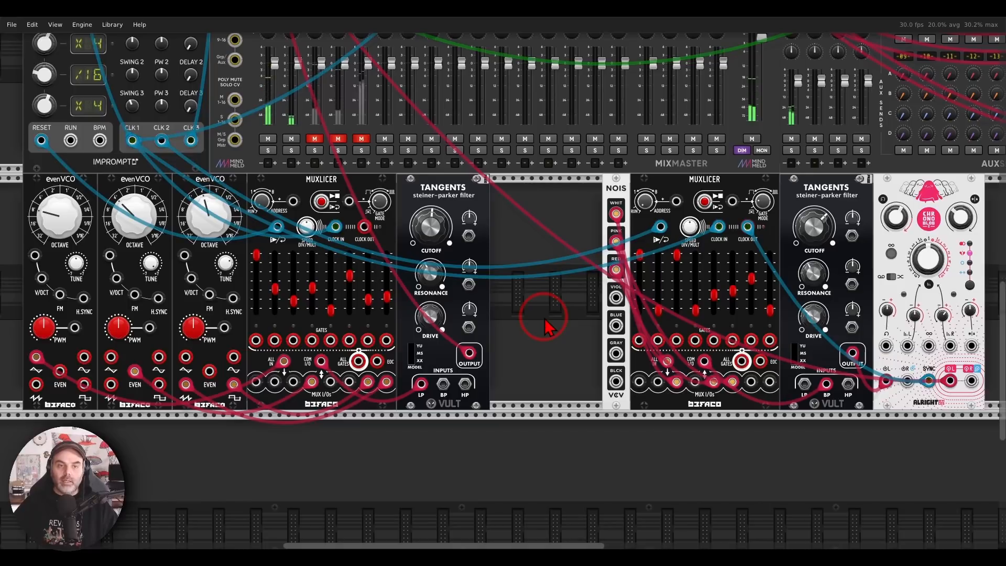
Unmute the KICK channel on MixMaster for the Kickall triggered by the Sampling Modulator.
{"action": "mouse_move", "coordinate": [431, 226]}
{"action": "left_mouse_down"}
{"action": "mouse_move", "coordinate": [431, 209]}
{"action": "mouse_move", "coordinate": [430, 225]}
{"action": "left_mouse_up"}
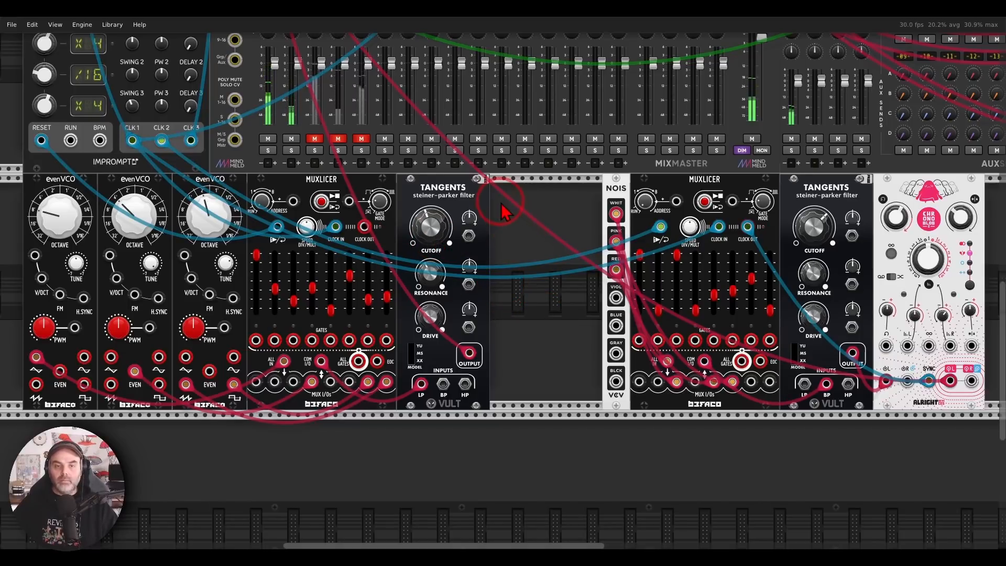
{"action": "left_click_drag", "start_coordinate": [508, 181], "coordinate": [569, 492]}
{"action": "left_click_drag", "start_coordinate": [434, 159], "coordinate": [566, 204]}
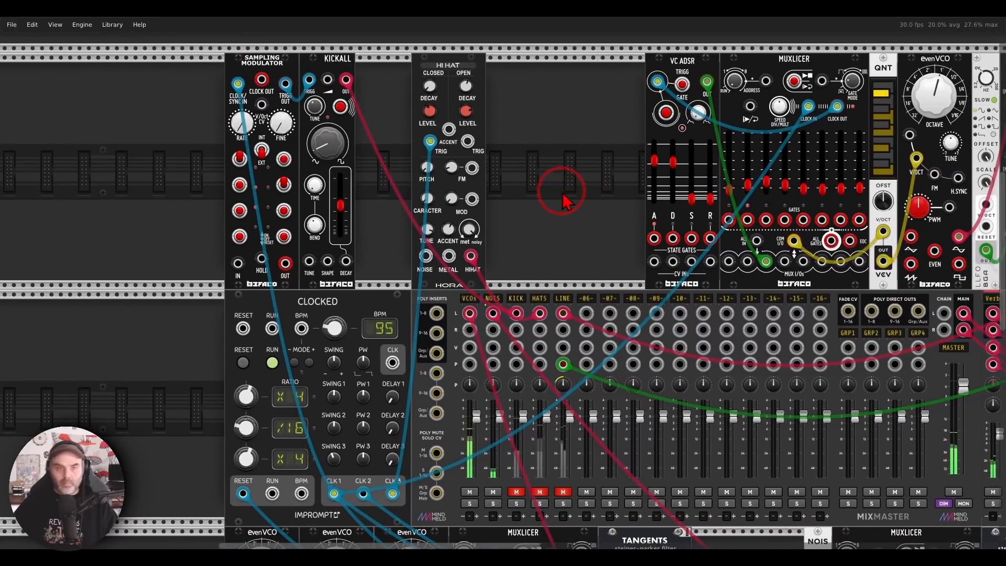
{"action": "mouse_move", "coordinate": [371, 52]}
{"action": "left_mouse_down"}
{"action": "mouse_move", "coordinate": [314, 51]}
{"action": "mouse_move", "coordinate": [383, 60]}
{"action": "mouse_move", "coordinate": [365, 43]}
{"action": "left_mouse_up"}
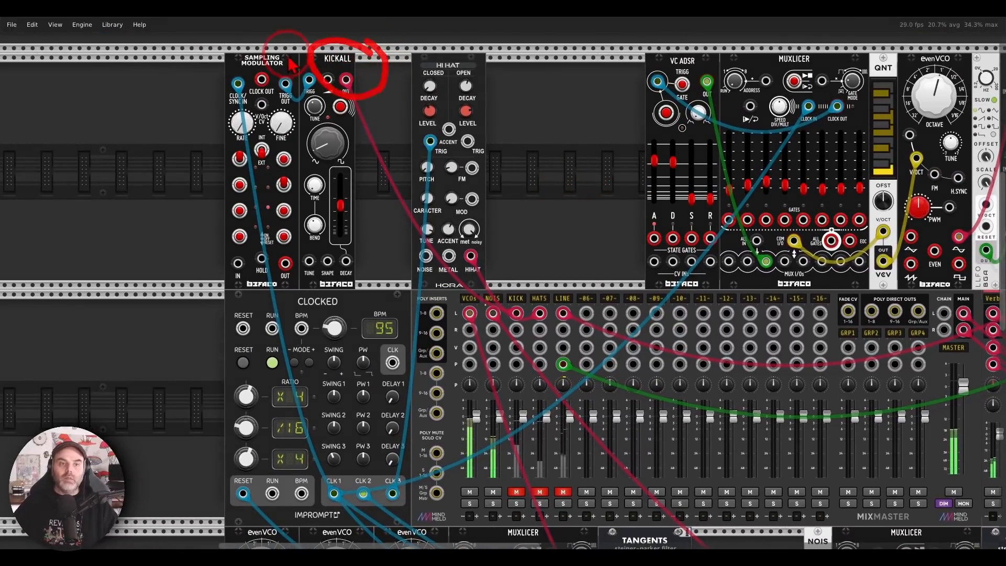
{"action": "mouse_move", "coordinate": [285, 47]}
{"action": "left_mouse_down"}
{"action": "mouse_move", "coordinate": [233, 86]}
{"action": "mouse_move", "coordinate": [309, 73]}
{"action": "mouse_move", "coordinate": [288, 50]}
{"action": "left_mouse_up"}
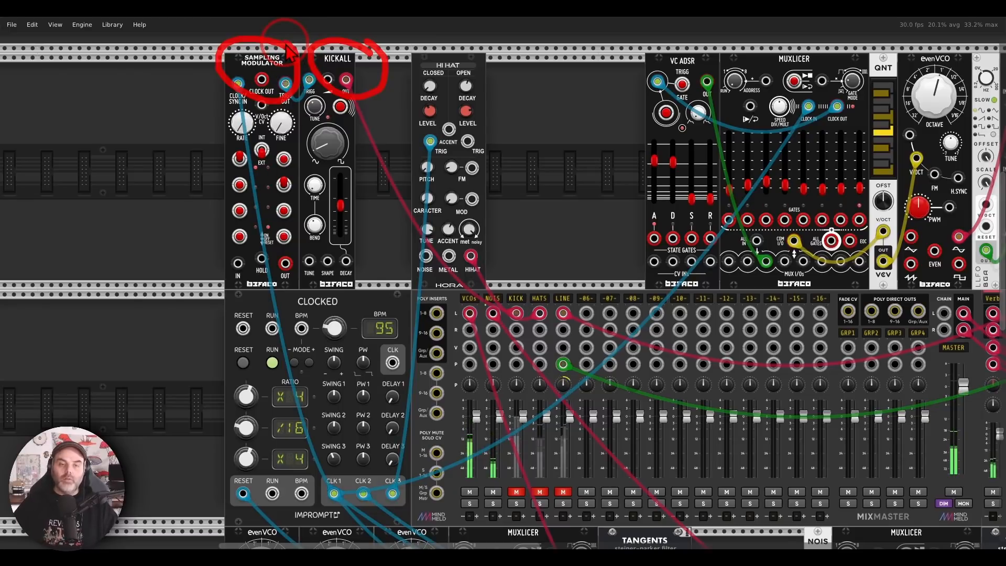
{"action": "key", "text": "Escape"}
{"action": "left_click", "coordinate": [515, 492]}
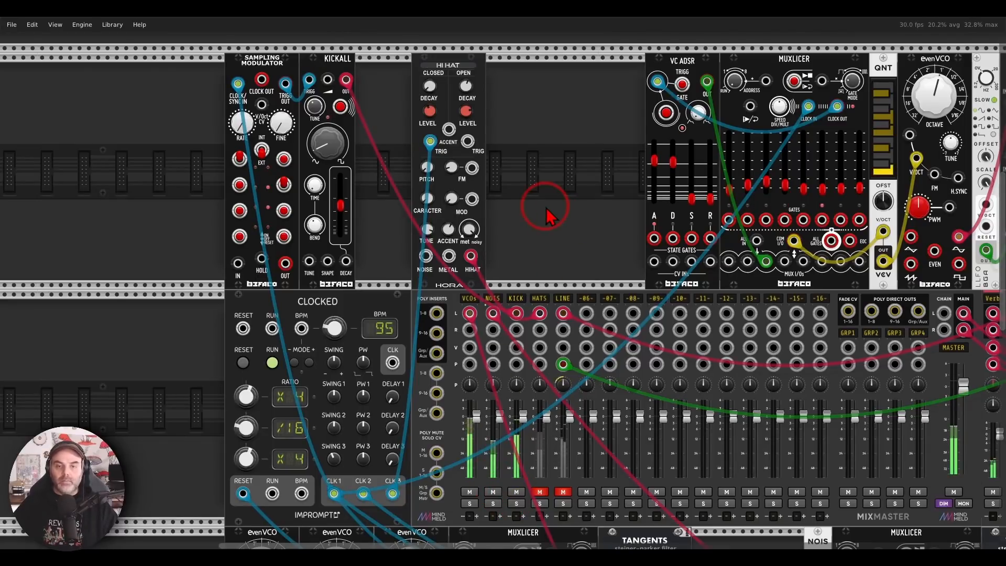
{"action": "mouse_move", "coordinate": [511, 91]}
{"action": "left_mouse_down"}
{"action": "mouse_move", "coordinate": [416, 52]}
{"action": "mouse_move", "coordinate": [516, 94]}
{"action": "mouse_move", "coordinate": [496, 65]}
{"action": "left_mouse_up"}
{"action": "key", "text": "Escape"}
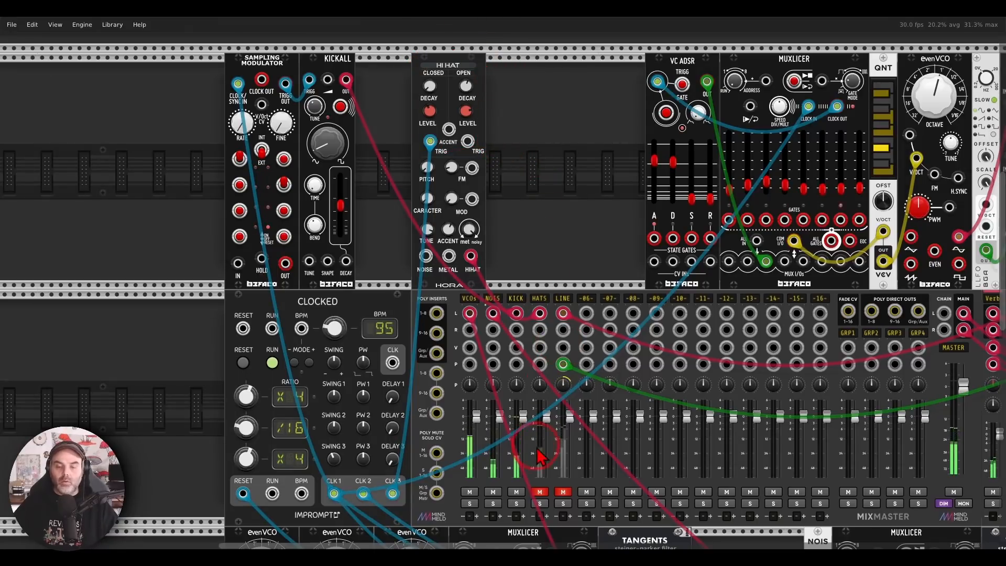
Unmute the HATS channel on MixMaster.
{"action": "mouse_move", "coordinate": [397, 442]}
{"action": "left_mouse_down"}
{"action": "mouse_move", "coordinate": [254, 417]}
{"action": "mouse_move", "coordinate": [398, 437]}
{"action": "left_mouse_up"}
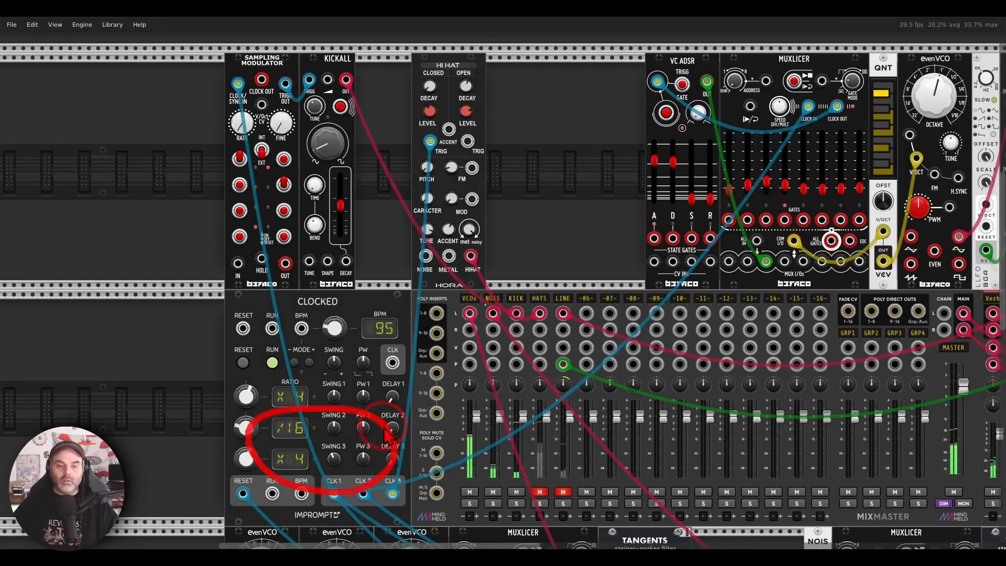
{"action": "key", "text": "Escape"}
{"action": "left_click", "coordinate": [540, 492]}
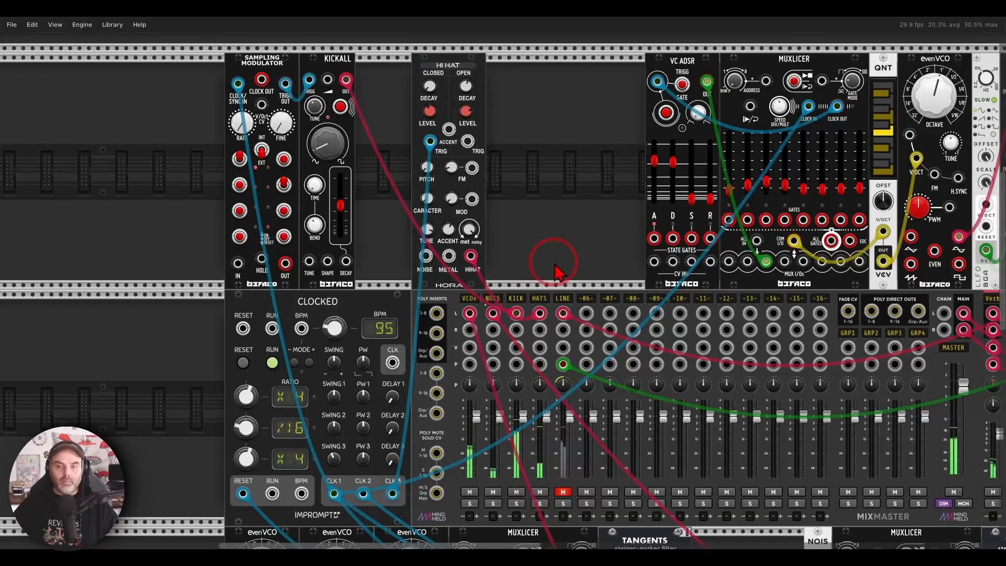
Unmute the LINE channel on MixMaster for the evenVCO voice sequenced by the Muxlicer beside the VC ADSR.
{"action": "left_click_drag", "start_coordinate": [632, 276], "coordinate": [261, 293]}
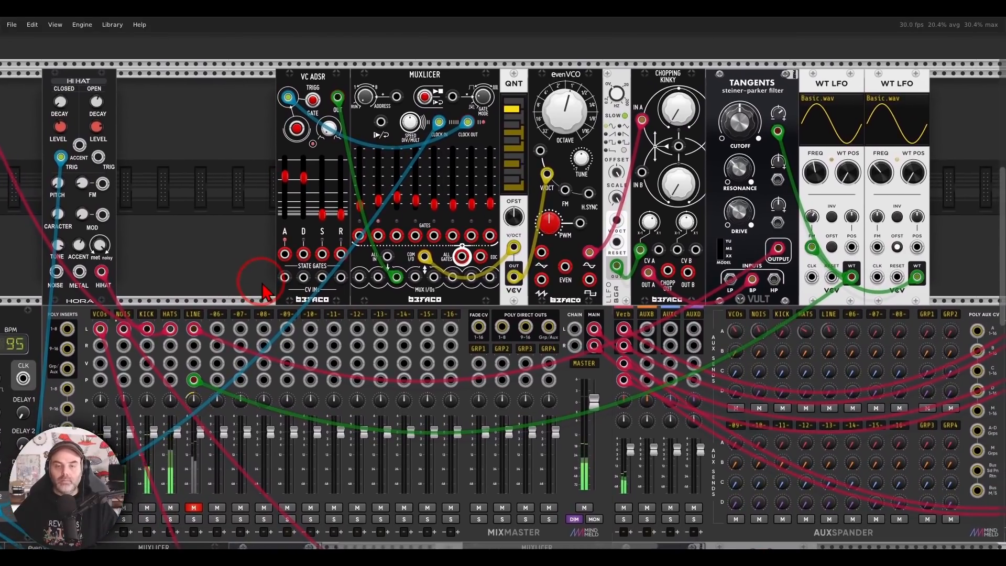
{"action": "left_click_drag", "start_coordinate": [265, 245], "coordinate": [257, 259]}
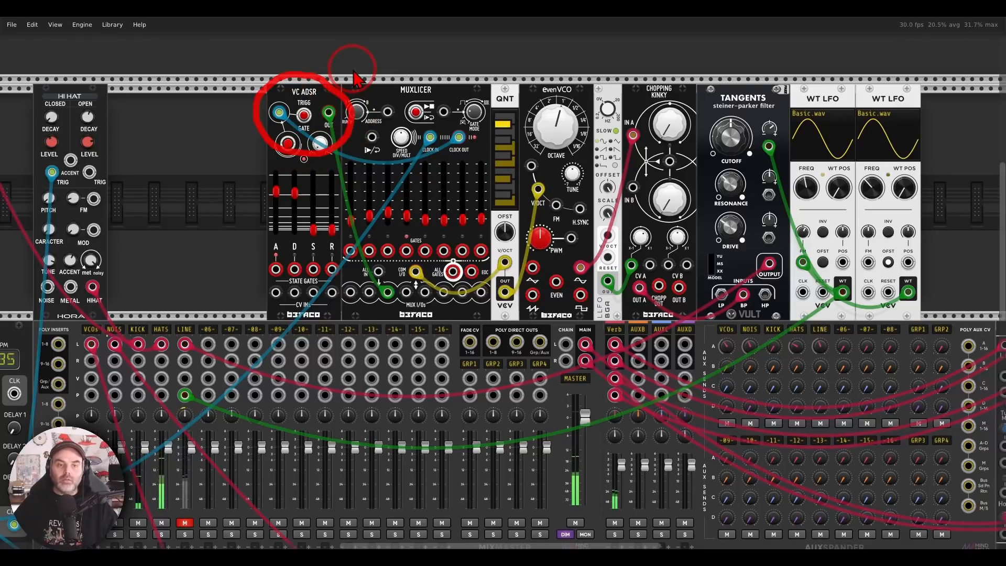
{"action": "mouse_move", "coordinate": [387, 278]}
{"action": "left_mouse_down"}
{"action": "mouse_move", "coordinate": [367, 298]}
{"action": "mouse_move", "coordinate": [397, 283]}
{"action": "left_mouse_up"}
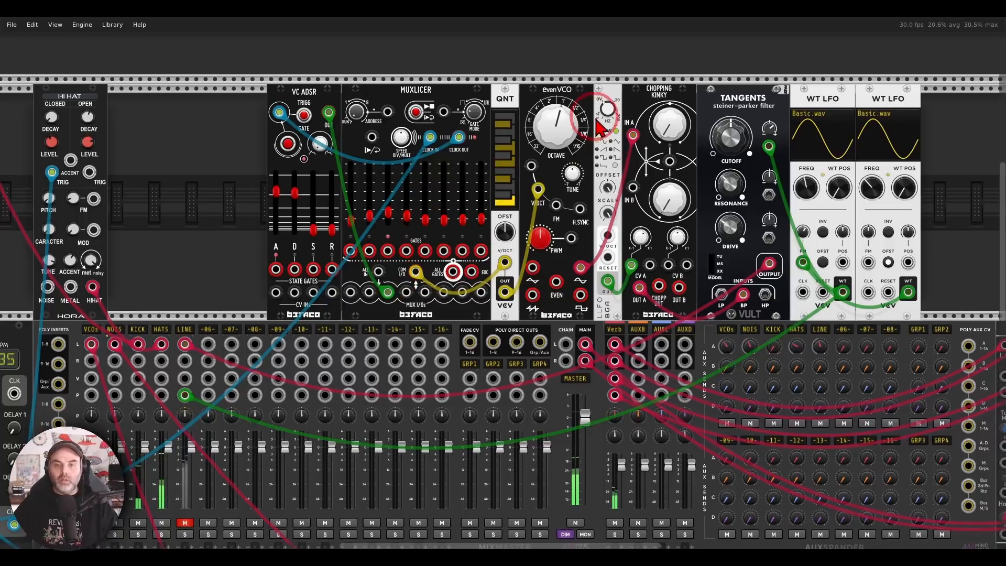
{"action": "mouse_move", "coordinate": [592, 84]}
{"action": "left_mouse_down"}
{"action": "mouse_move", "coordinate": [524, 111]}
{"action": "mouse_move", "coordinate": [587, 101]}
{"action": "mouse_move", "coordinate": [608, 118]}
{"action": "mouse_move", "coordinate": [663, 112]}
{"action": "mouse_move", "coordinate": [655, 79]}
{"action": "mouse_move", "coordinate": [674, 95]}
{"action": "left_mouse_up"}
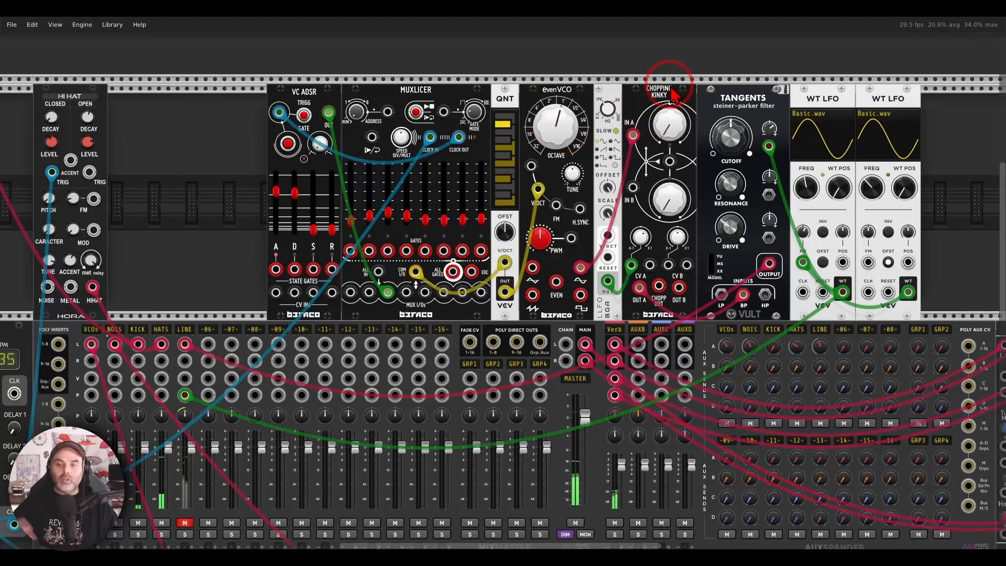
{"action": "left_click_drag", "start_coordinate": [184, 316], "coordinate": [228, 268]}
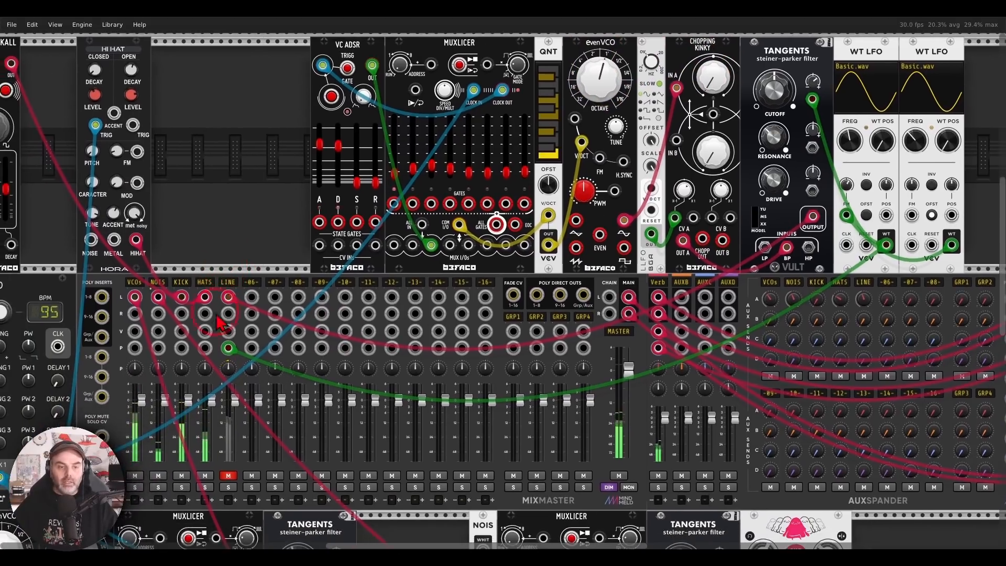
{"action": "scroll", "coordinate": [258, 385], "scroll_direction": "down", "scroll_amount": 3}
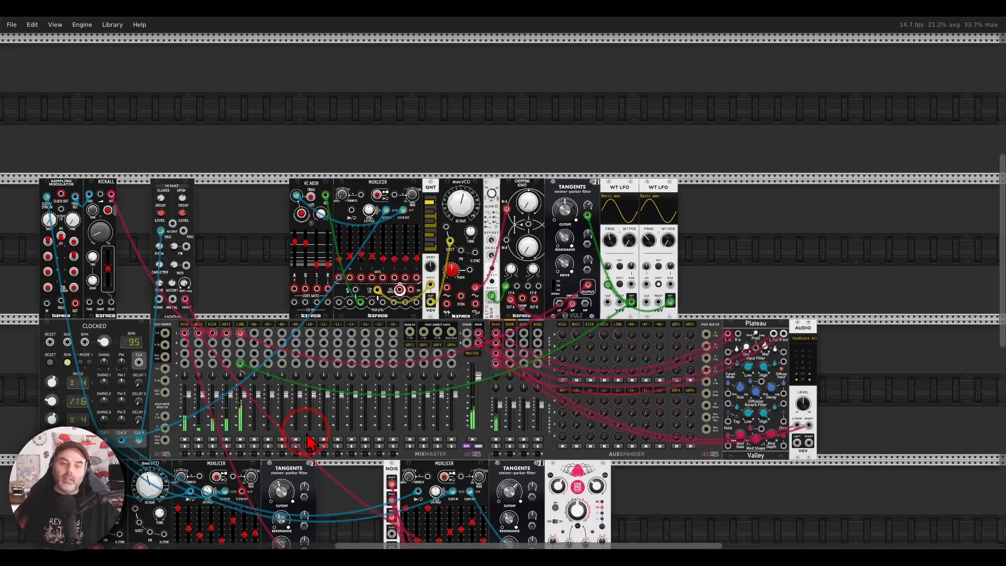
Adjust the cutoff of the Tangents filters in the evenVCO and noise Muxlicer sequences while the whole mix plays.
{"action": "left_click_drag", "start_coordinate": [357, 483], "coordinate": [445, 386]}
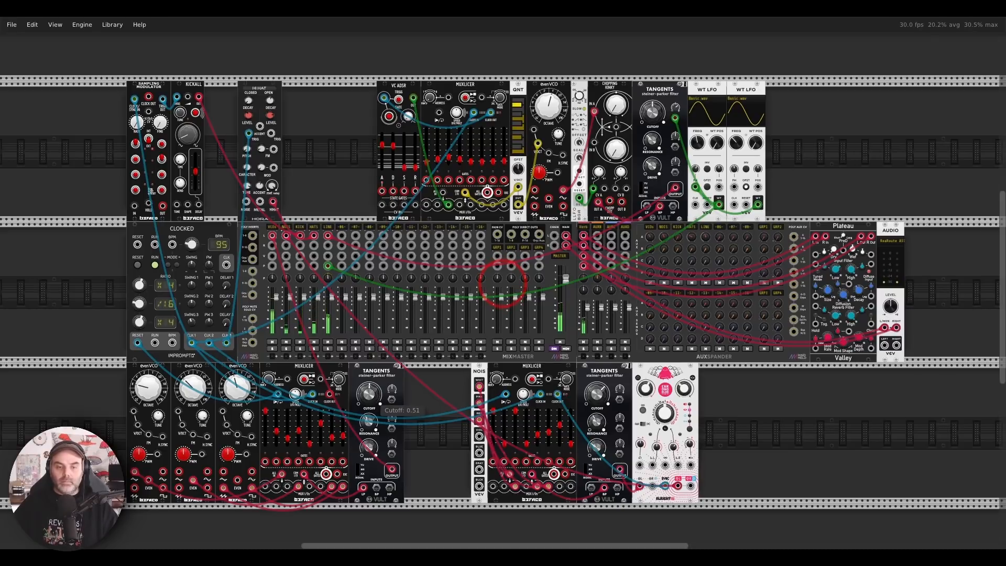
{"action": "left_click", "coordinate": [598, 401]}
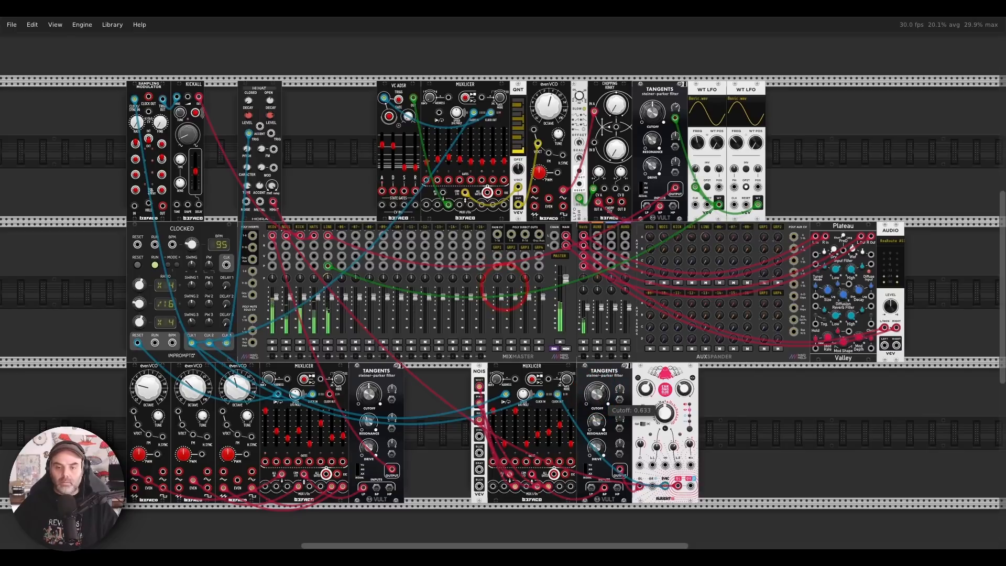
{"action": "left_click", "coordinate": [375, 402]}
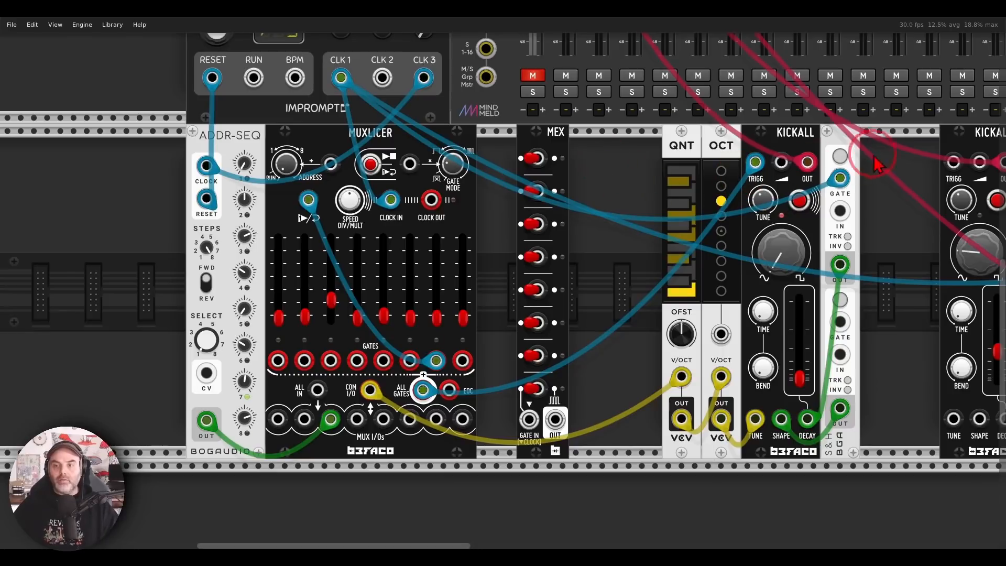
Unmute MixMaster's first channel for the Kickall sequence and review how ADDR-SEQ's output feeds the Muxlicer's step 3 input and slider.
{"action": "mouse_move", "coordinate": [883, 149]}
{"action": "left_mouse_down"}
{"action": "mouse_move", "coordinate": [775, 126]}
{"action": "mouse_move", "coordinate": [683, 230]}
{"action": "mouse_move", "coordinate": [862, 215]}
{"action": "mouse_move", "coordinate": [859, 148]}
{"action": "left_mouse_up"}
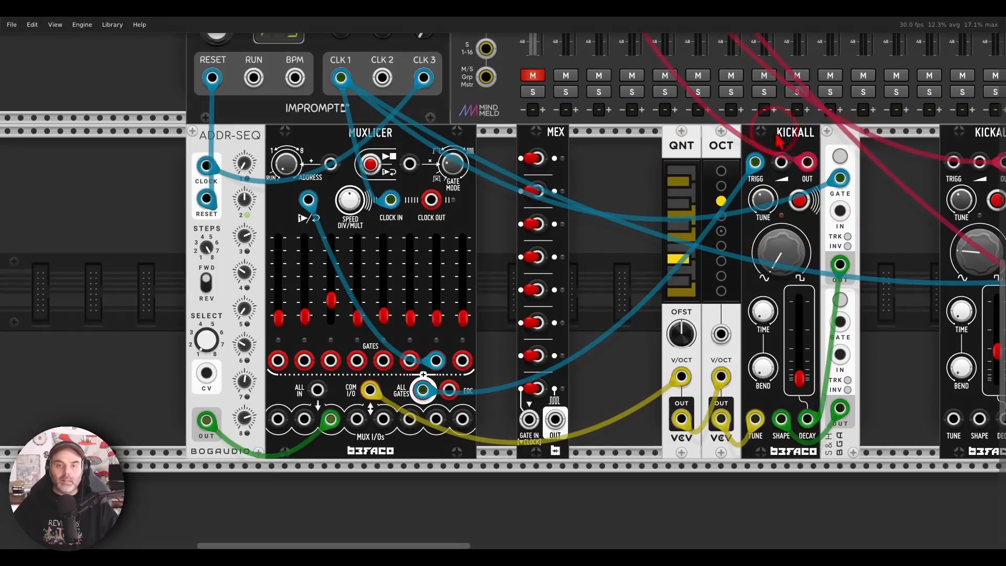
{"action": "left_click", "coordinate": [533, 76]}
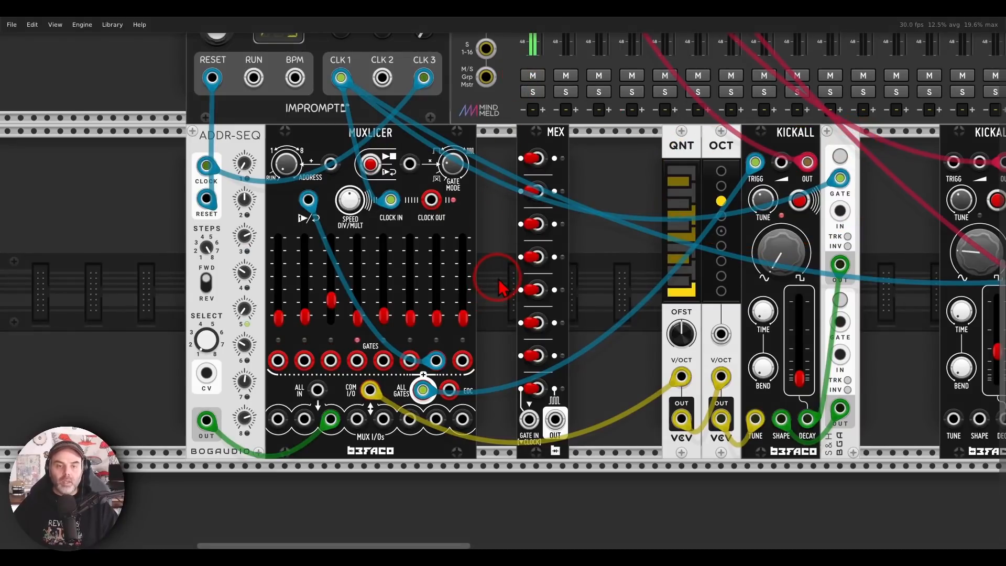
{"action": "mouse_move", "coordinate": [451, 343]}
{"action": "left_mouse_down"}
{"action": "mouse_move", "coordinate": [428, 371]}
{"action": "mouse_move", "coordinate": [447, 377]}
{"action": "mouse_move", "coordinate": [462, 362]}
{"action": "mouse_move", "coordinate": [422, 348]}
{"action": "mouse_move", "coordinate": [372, 307]}
{"action": "mouse_move", "coordinate": [300, 209]}
{"action": "mouse_move", "coordinate": [327, 226]}
{"action": "left_mouse_up"}
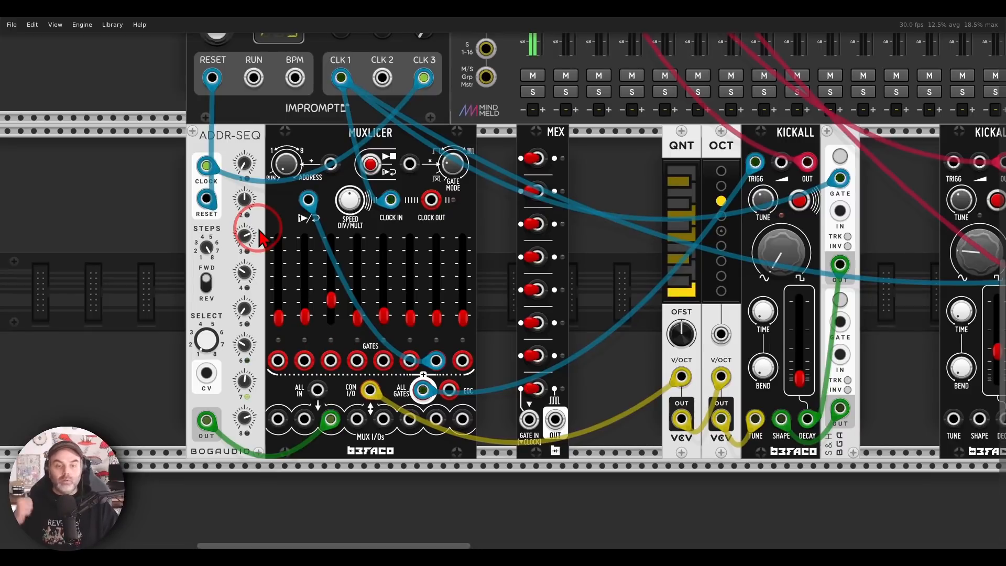
{"action": "mouse_move", "coordinate": [264, 111]}
{"action": "left_mouse_down"}
{"action": "mouse_move", "coordinate": [166, 129]}
{"action": "mouse_move", "coordinate": [268, 168]}
{"action": "mouse_move", "coordinate": [269, 128]}
{"action": "left_mouse_up"}
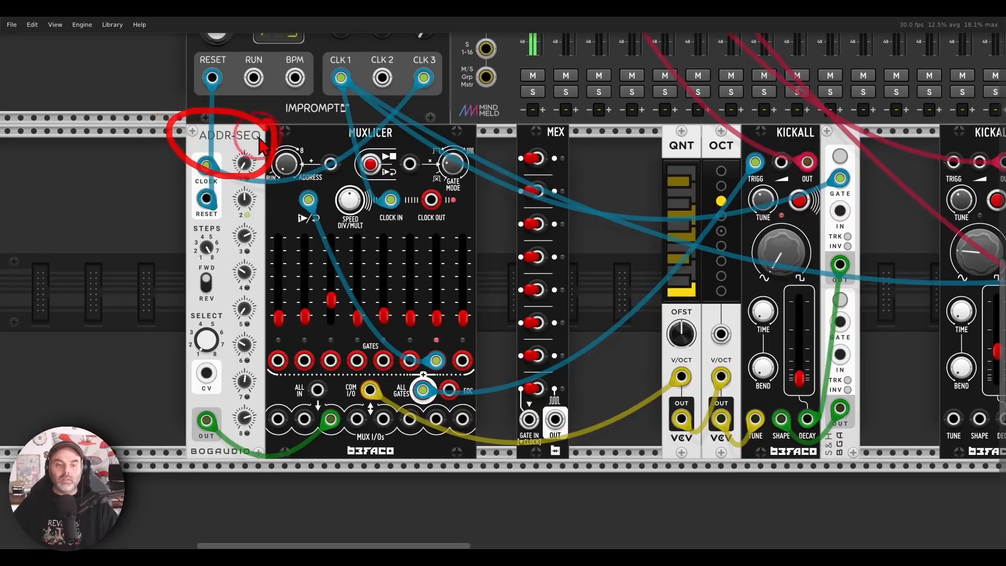
{"action": "mouse_move", "coordinate": [343, 402]}
{"action": "left_mouse_down"}
{"action": "mouse_move", "coordinate": [344, 449]}
{"action": "mouse_move", "coordinate": [350, 405]}
{"action": "left_mouse_up"}
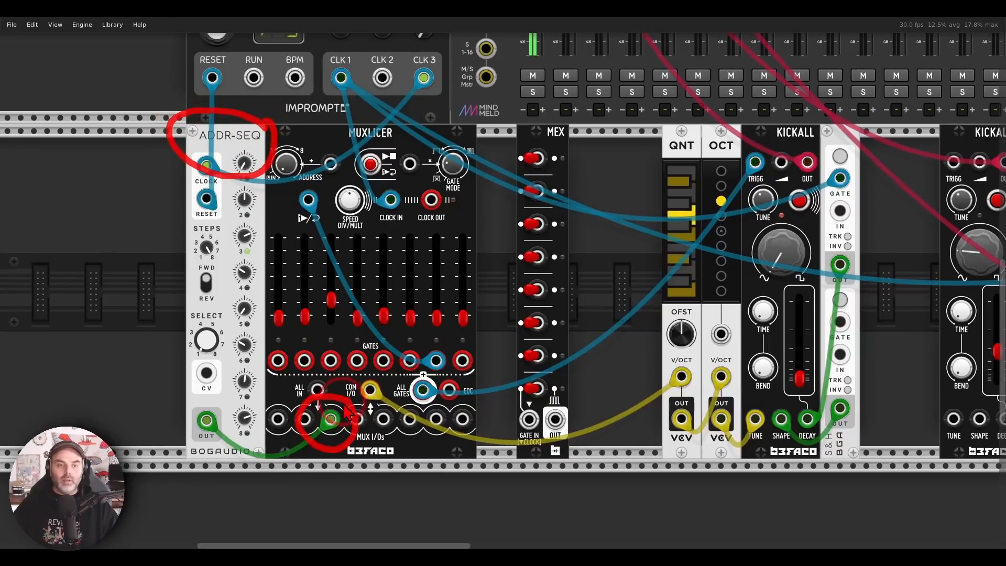
{"action": "key", "text": "Escape"}
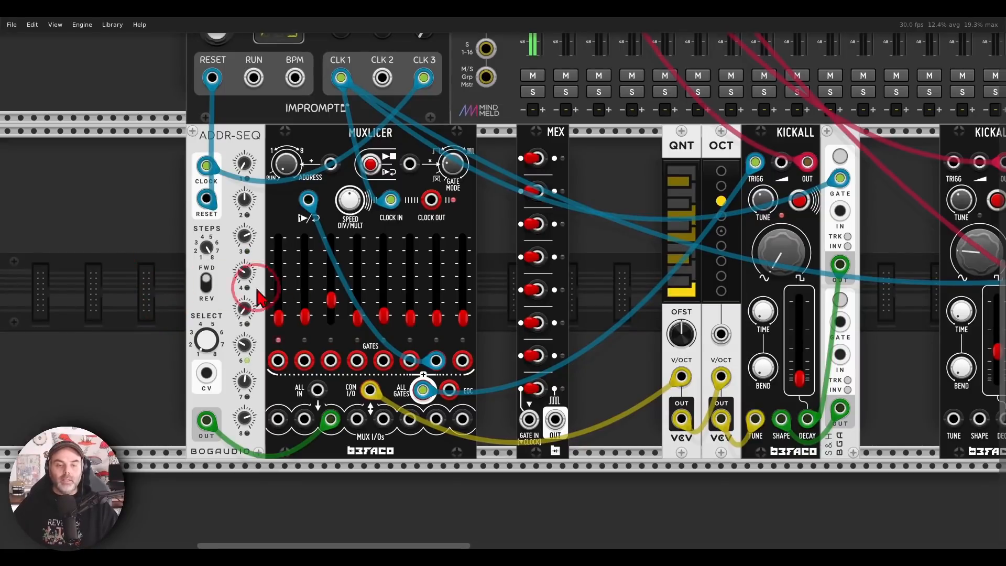
{"action": "mouse_move", "coordinate": [337, 297]}
{"action": "left_mouse_down"}
{"action": "mouse_move", "coordinate": [337, 308]}
{"action": "mouse_move", "coordinate": [346, 296]}
{"action": "left_mouse_up"}
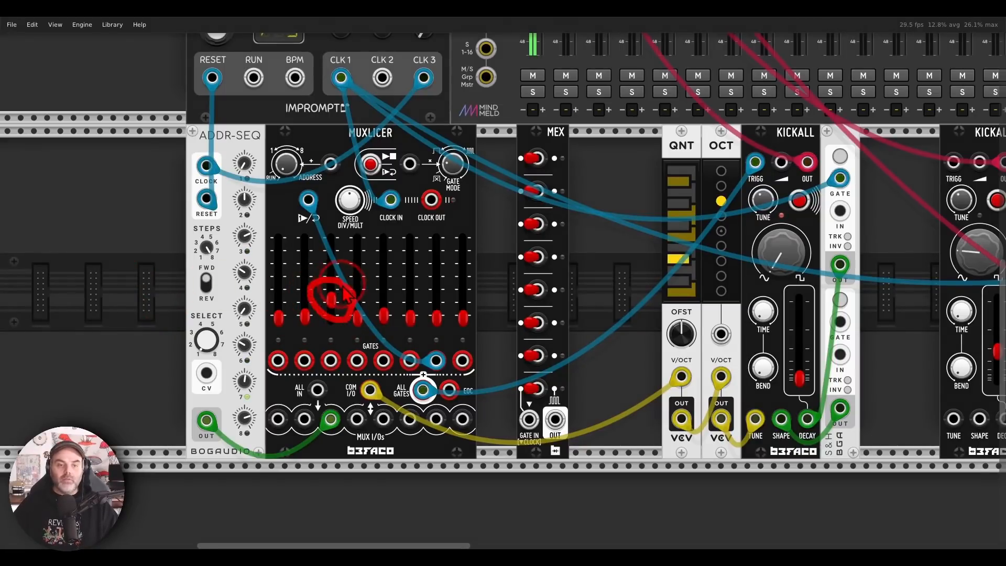
{"action": "key", "text": "Escape"}
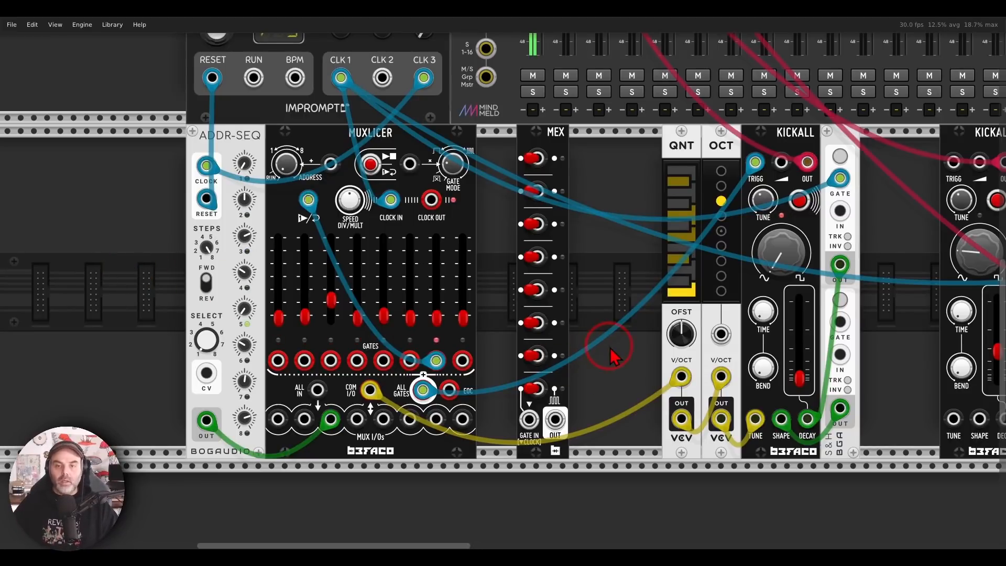
Move the MEX expander directly against the Muxlicer so the two modules are adjacent.
{"action": "left_click_drag", "start_coordinate": [610, 354], "coordinate": [564, 350]}
{"action": "mouse_move", "coordinate": [401, 374]}
{"action": "left_mouse_down"}
{"action": "mouse_move", "coordinate": [385, 412]}
{"action": "mouse_move", "coordinate": [403, 372]}
{"action": "mouse_move", "coordinate": [635, 227]}
{"action": "mouse_move", "coordinate": [699, 149]}
{"action": "left_mouse_up"}
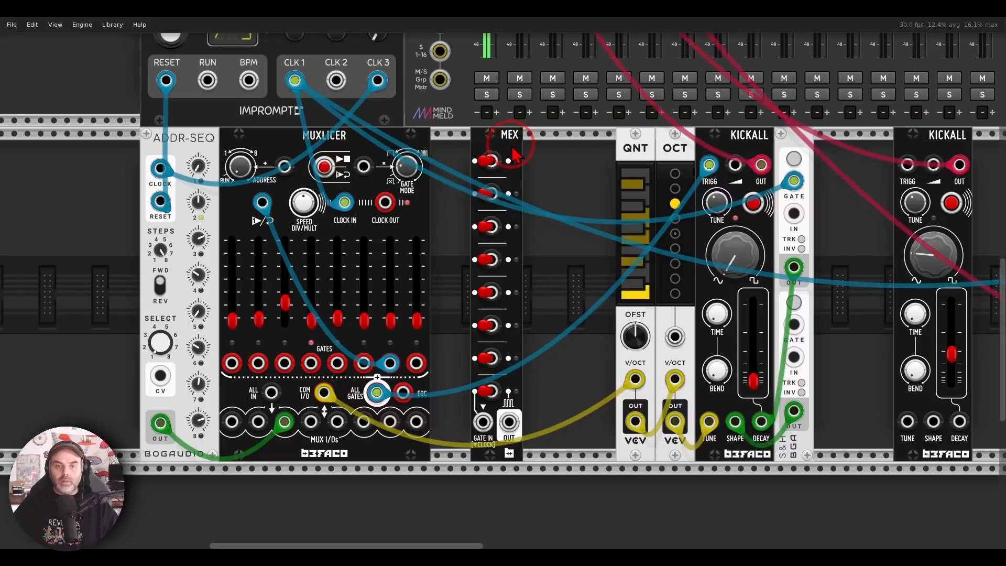
{"action": "left_click_drag", "start_coordinate": [513, 142], "coordinate": [477, 177]}
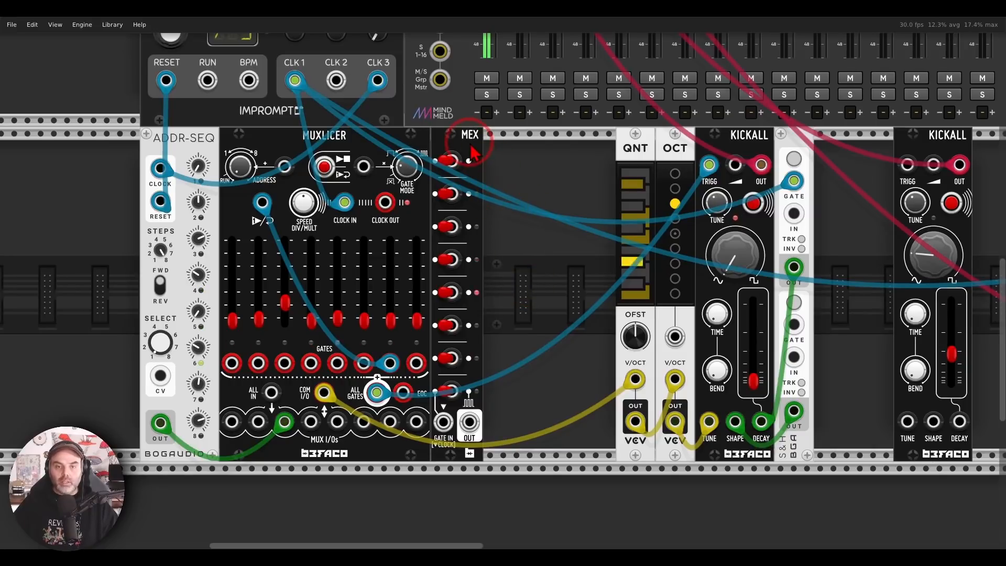
{"action": "mouse_move", "coordinate": [472, 150]}
{"action": "left_mouse_down"}
{"action": "mouse_move", "coordinate": [484, 152]}
{"action": "mouse_move", "coordinate": [472, 152]}
{"action": "left_mouse_up"}
{"action": "left_click_drag", "start_coordinate": [521, 269], "coordinate": [541, 266]}
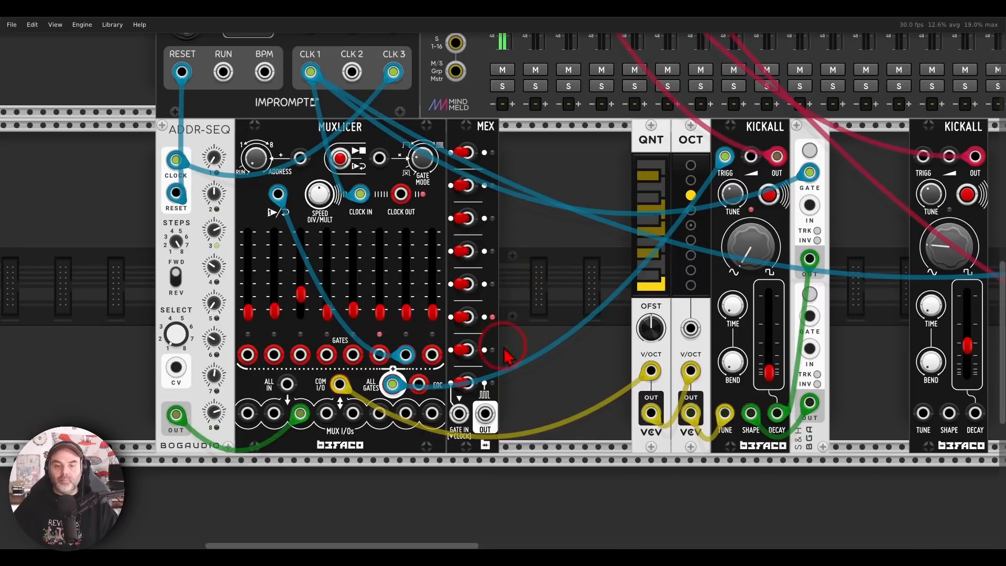
Remove the all gates cable from the first Kickall's trigger input and patch MEX's output to it with a blue cable.
{"action": "left_click_drag", "start_coordinate": [725, 156], "coordinate": [545, 173]}
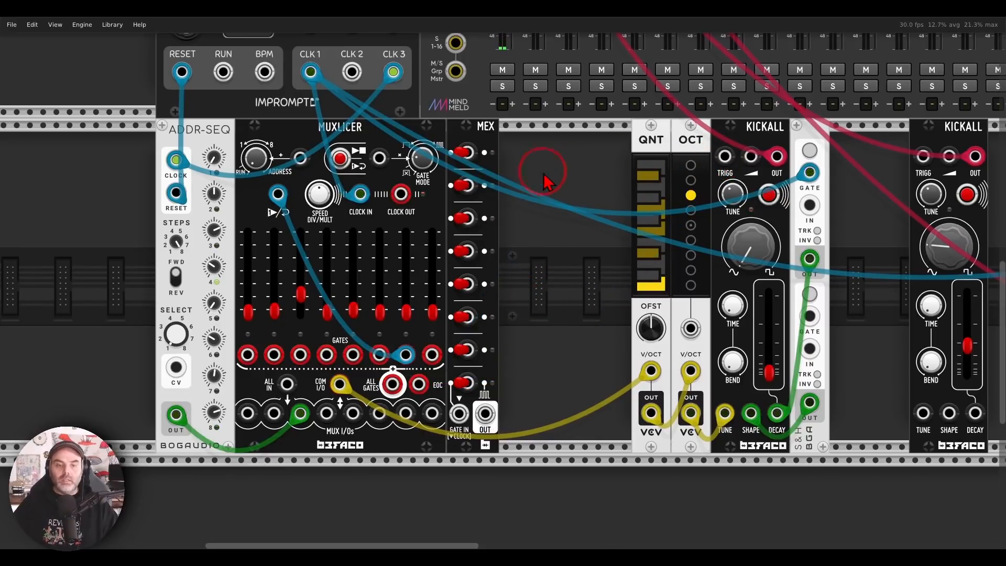
{"action": "right_click", "coordinate": [486, 417]}
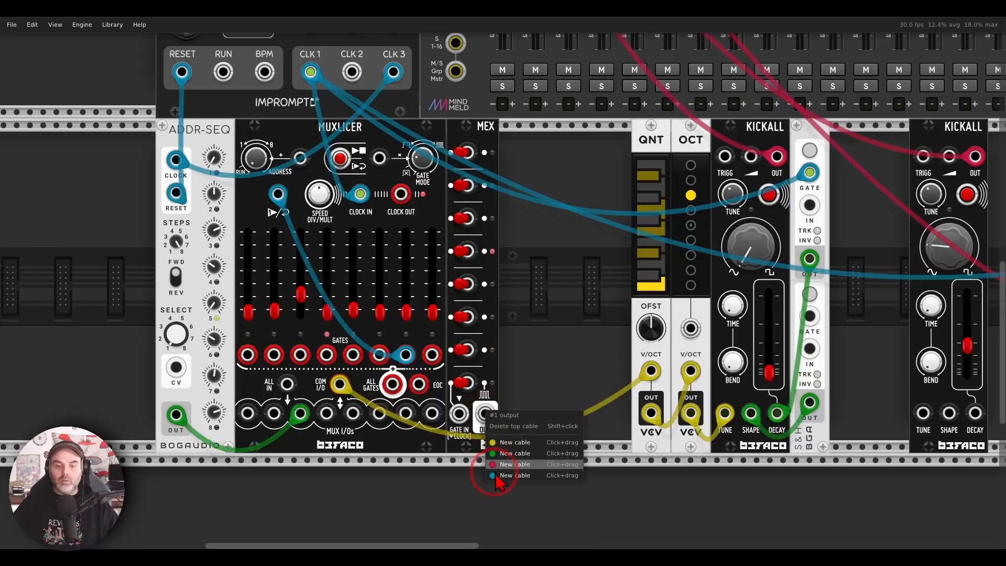
{"action": "left_click_drag", "start_coordinate": [515, 475], "coordinate": [725, 156]}
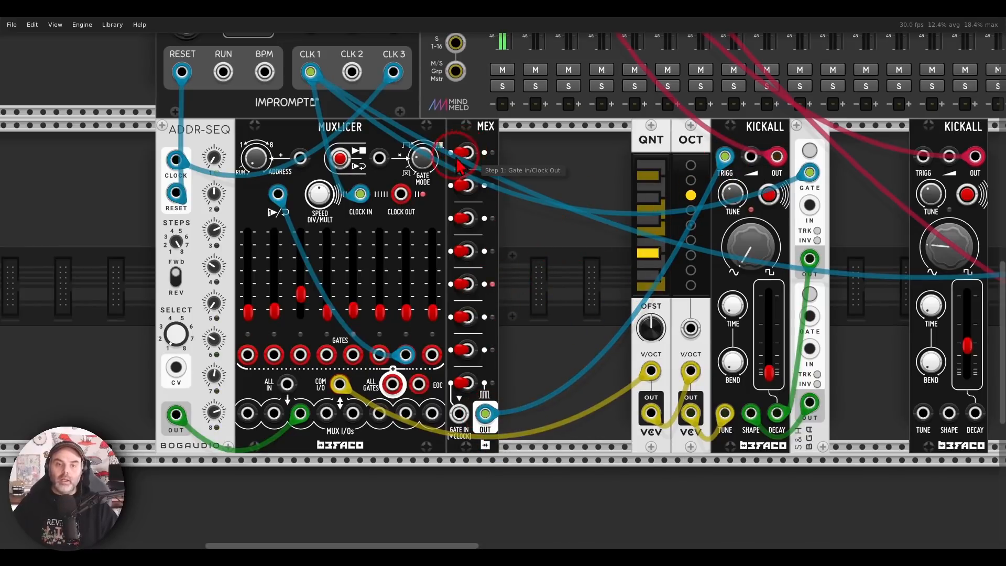
Mute steps 2, 4 and 6 on the MEX expander.
{"action": "mouse_move", "coordinate": [434, 179]}
{"action": "left_mouse_down"}
{"action": "mouse_move", "coordinate": [387, 213]}
{"action": "mouse_move", "coordinate": [441, 181]}
{"action": "left_mouse_up"}
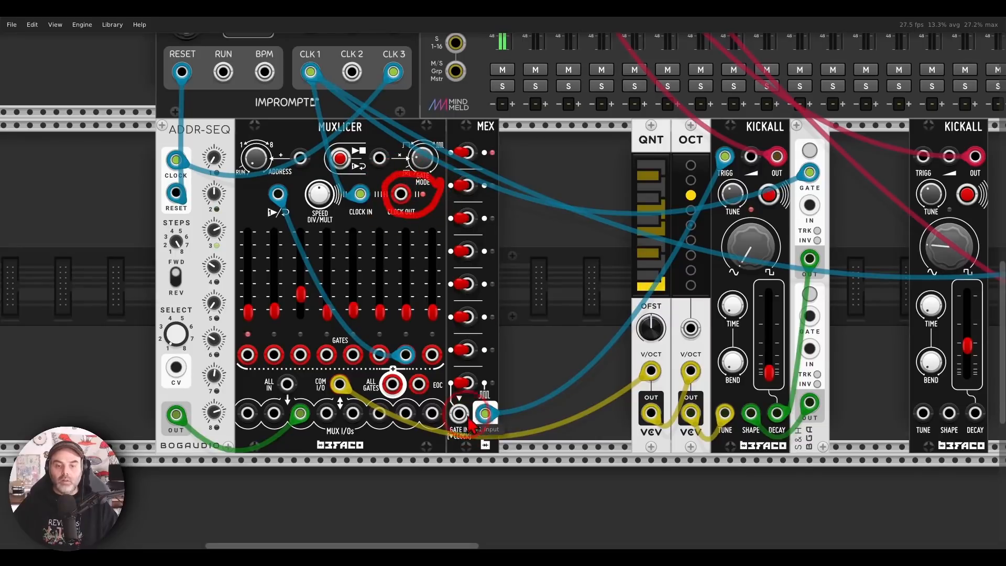
{"action": "mouse_move", "coordinate": [474, 378]}
{"action": "left_mouse_down"}
{"action": "mouse_move", "coordinate": [436, 414]}
{"action": "mouse_move", "coordinate": [458, 445]}
{"action": "mouse_move", "coordinate": [475, 399]}
{"action": "left_mouse_up"}
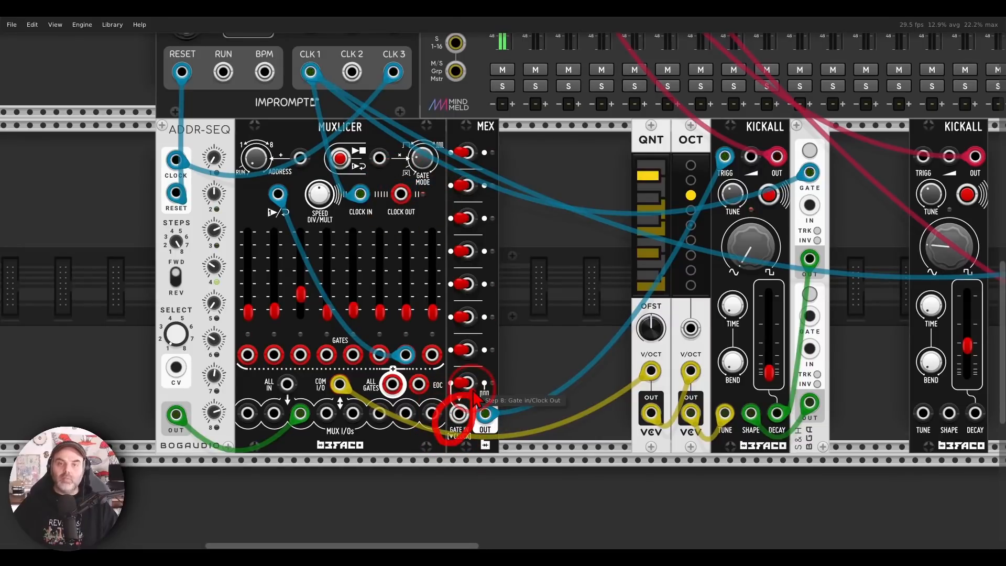
{"action": "left_click_drag", "start_coordinate": [439, 180], "coordinate": [422, 198]}
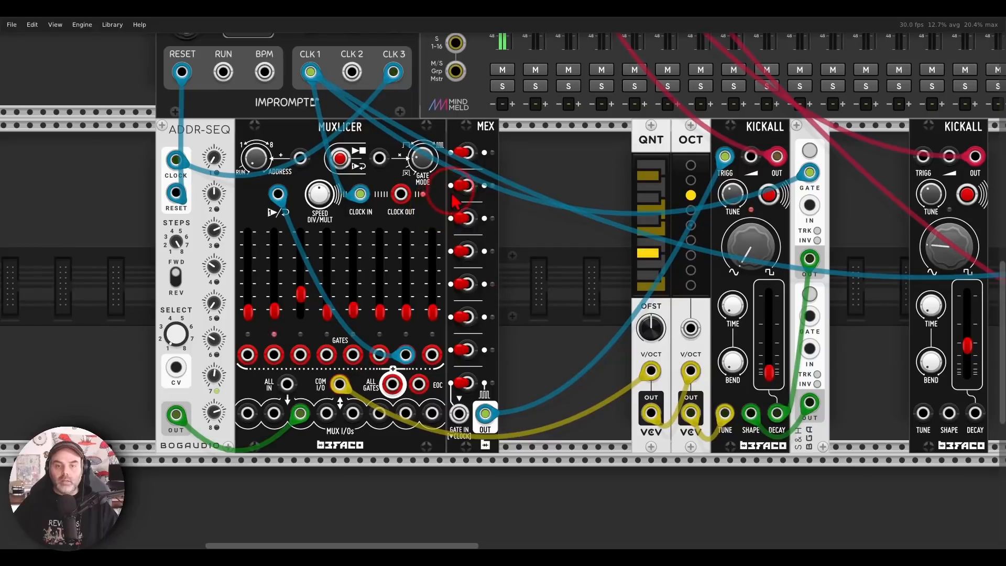
{"action": "left_click", "coordinate": [466, 187]}
{"action": "left_click", "coordinate": [467, 253]}
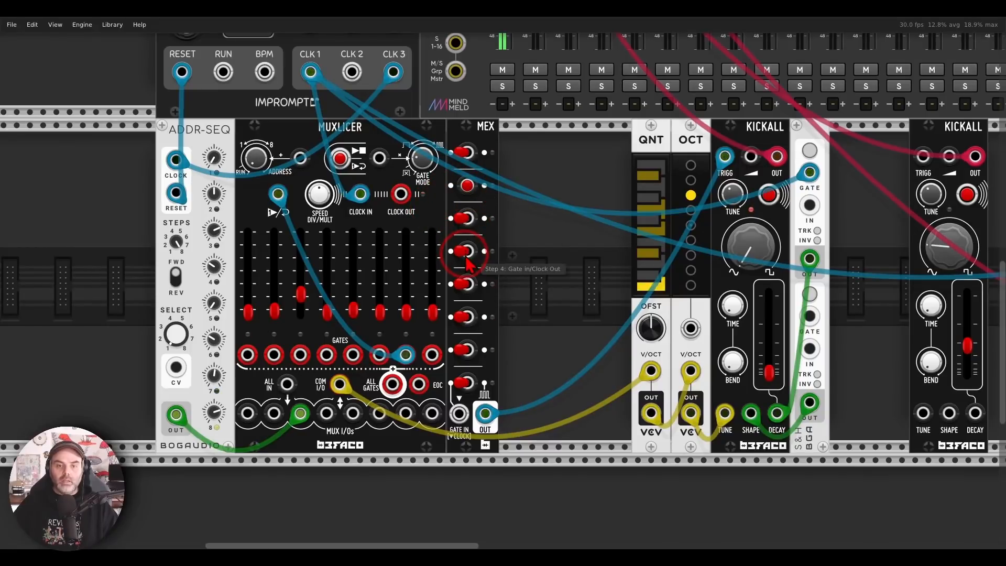
{"action": "left_click", "coordinate": [465, 317]}
Switch MEX step 4 through All Gates back to Gate in/Clock Out, and cycle step 3 through Muted back to Gate in/Clock Out.
{"action": "left_click", "coordinate": [467, 252]}
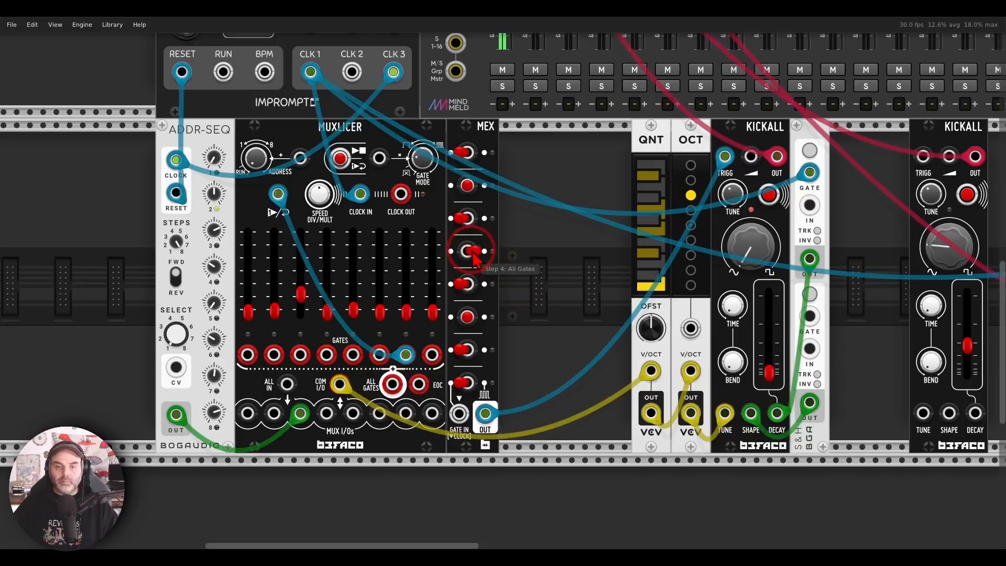
{"action": "left_click", "coordinate": [468, 252]}
{"action": "left_click", "coordinate": [467, 219]}
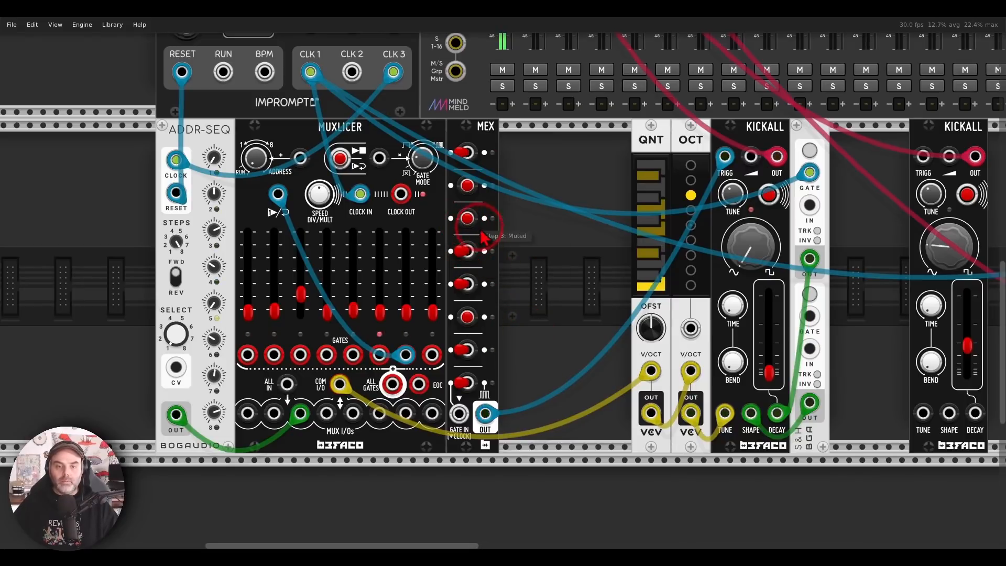
{"action": "left_click", "coordinate": [468, 219]}
{"action": "left_click", "coordinate": [467, 219]}
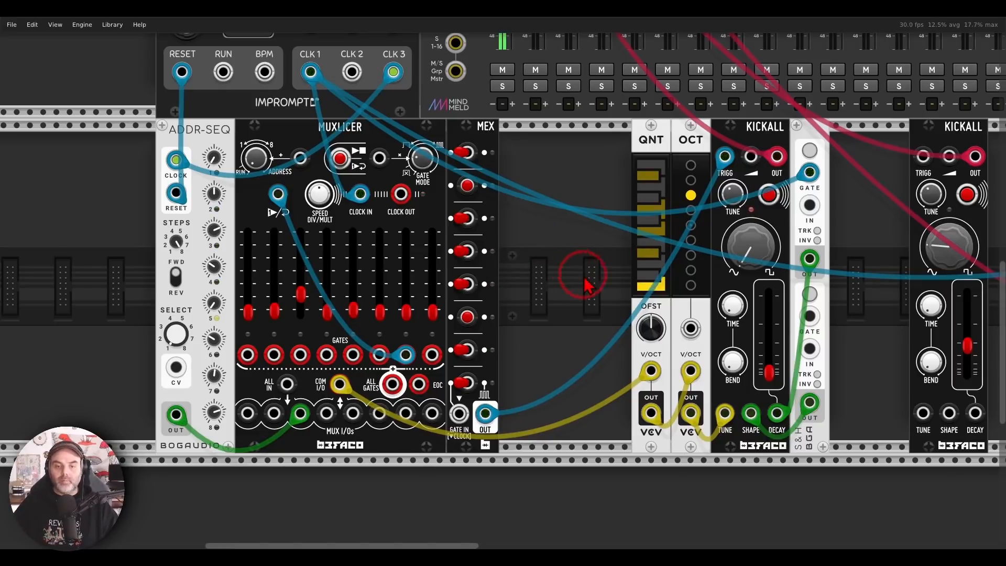
Locate the second Kickall beside the noise module.
{"action": "scroll", "coordinate": [571, 264], "scroll_direction": "right", "scroll_amount": 3}
{"action": "scroll", "coordinate": [533, 281], "scroll_direction": "right", "scroll_amount": 3}
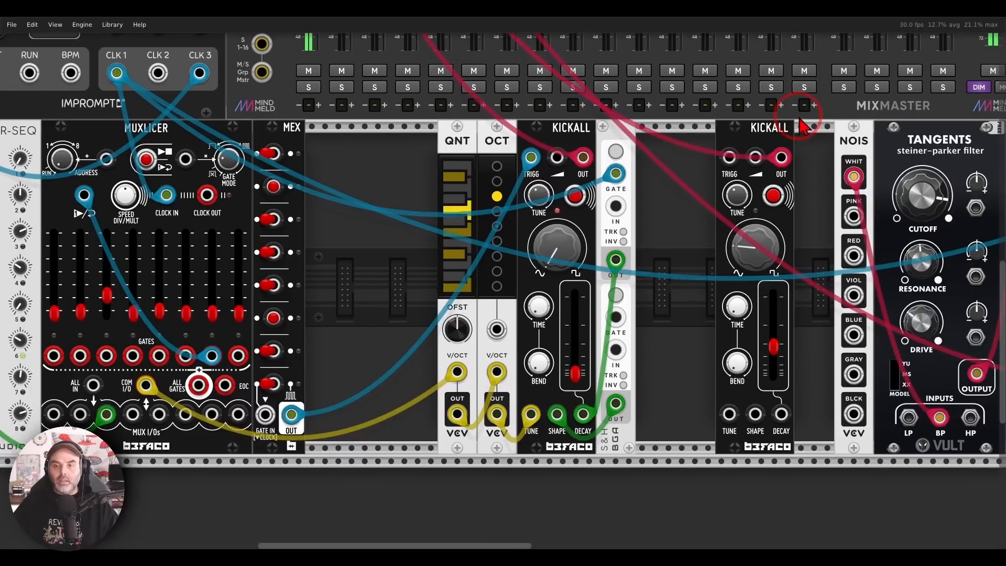
{"action": "mouse_move", "coordinate": [810, 123]}
{"action": "left_mouse_down"}
{"action": "mouse_move", "coordinate": [692, 158]}
{"action": "mouse_move", "coordinate": [811, 133]}
{"action": "left_mouse_up"}
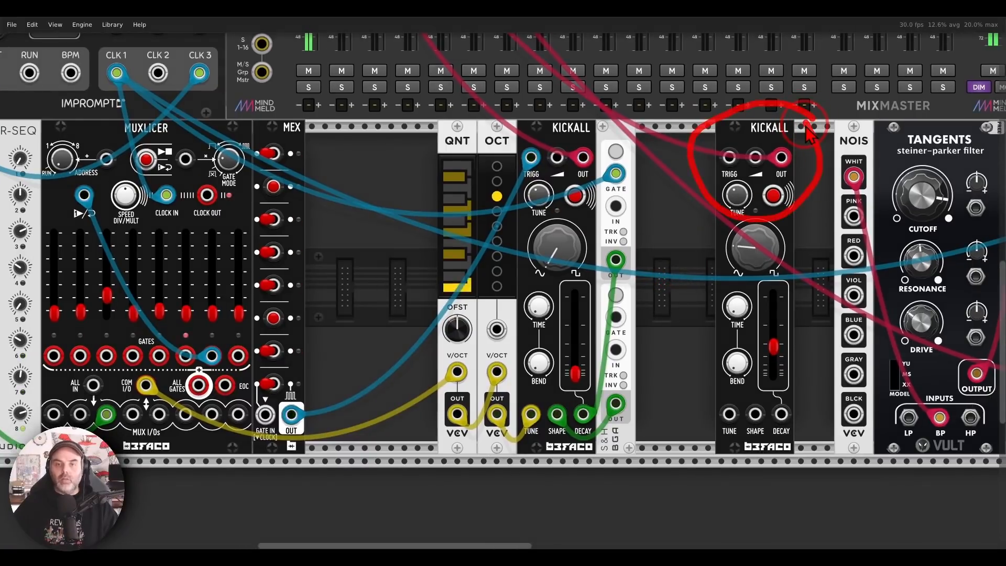
{"action": "key", "text": "Escape"}
{"action": "scroll", "coordinate": [468, 231], "scroll_direction": "left", "scroll_amount": 4}
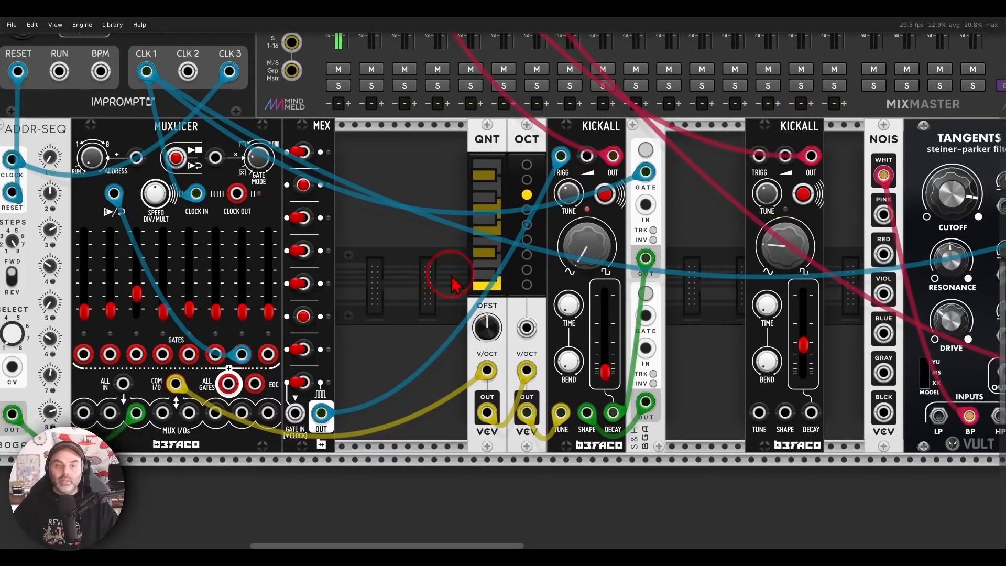
Duplicate the MEX expander so the copy sits directly beside the first, with its steps at Gate in/Clock Out.
{"action": "key", "text": "ctrl+d"}
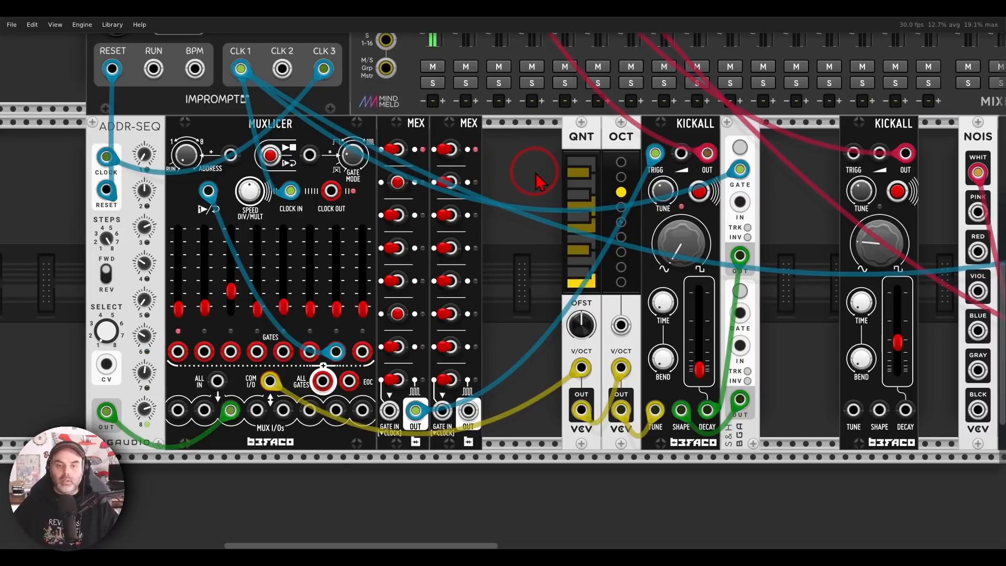
{"action": "left_click_drag", "start_coordinate": [537, 183], "coordinate": [462, 185]}
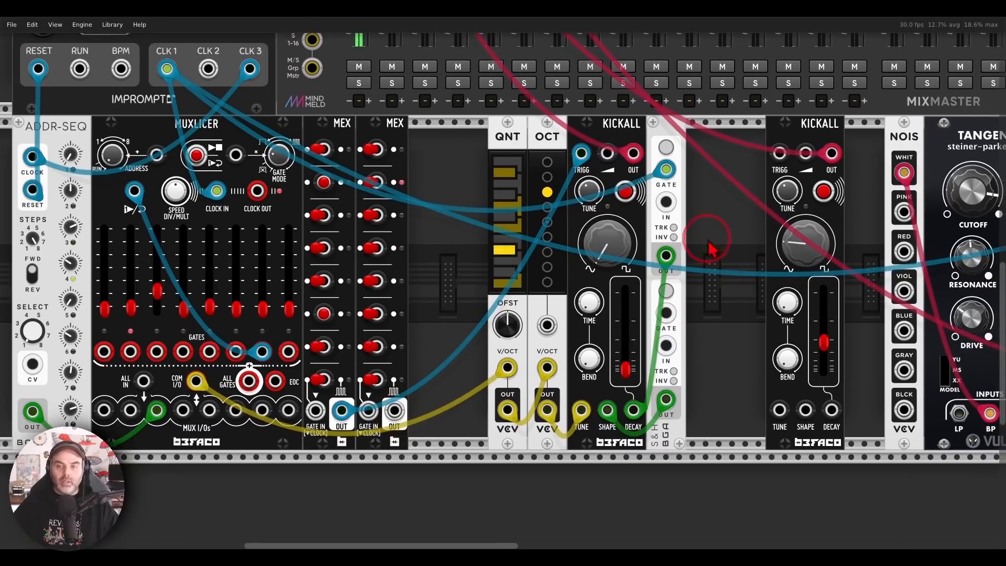
{"action": "left_click_drag", "start_coordinate": [448, 270], "coordinate": [530, 296]}
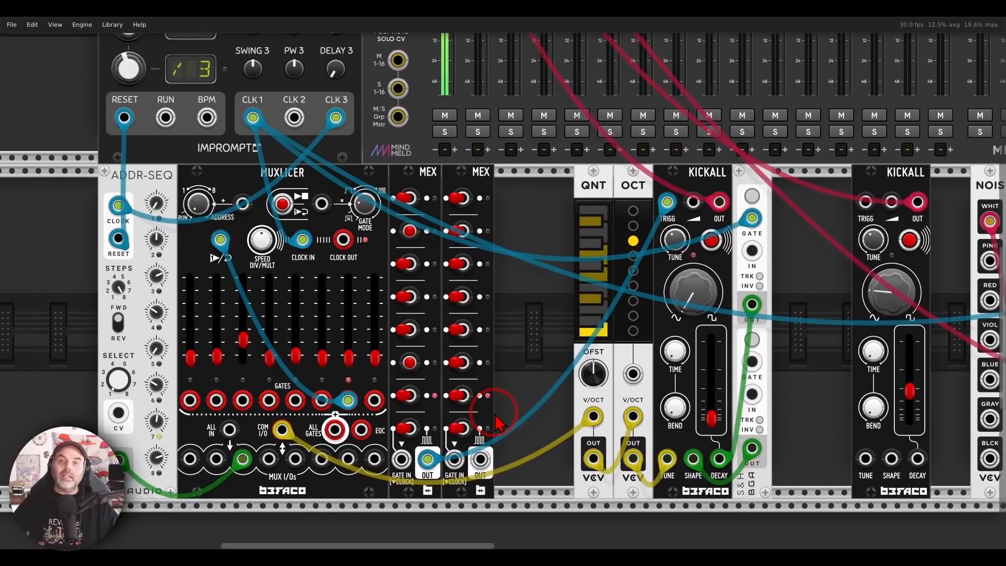
{"action": "mouse_move", "coordinate": [478, 242]}
{"action": "left_mouse_down"}
{"action": "mouse_move", "coordinate": [461, 181]}
{"action": "mouse_move", "coordinate": [450, 356]}
{"action": "mouse_move", "coordinate": [497, 235]}
{"action": "mouse_move", "coordinate": [485, 191]}
{"action": "left_mouse_up"}
{"action": "mouse_move", "coordinate": [439, 246]}
{"action": "left_mouse_down"}
{"action": "mouse_move", "coordinate": [361, 236]}
{"action": "mouse_move", "coordinate": [367, 227]}
{"action": "mouse_move", "coordinate": [378, 245]}
{"action": "left_mouse_up"}
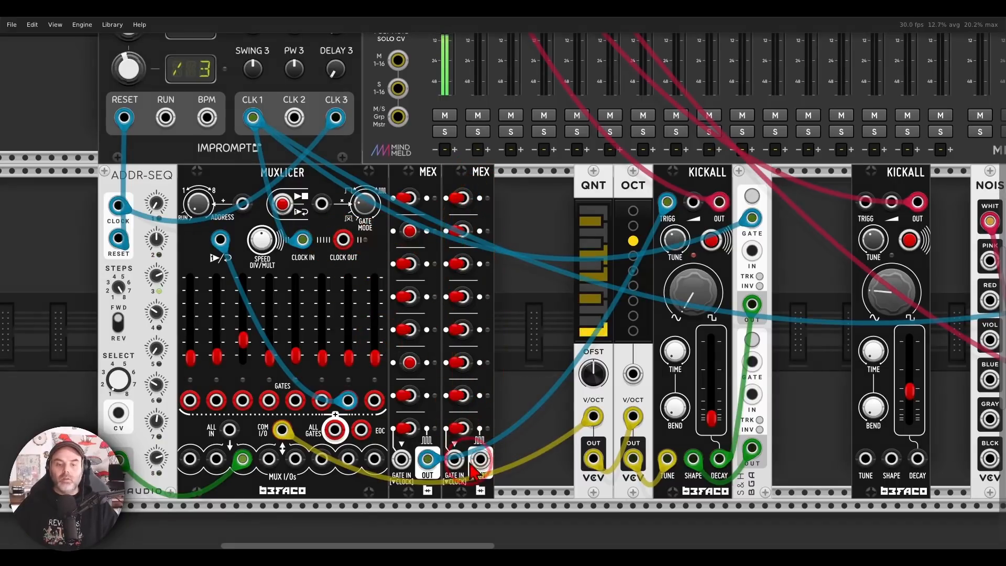
Patch the clock module's CLK 2 output, running at x2, to the second MEX's gate input with a blue cable.
{"action": "mouse_move", "coordinate": [473, 448]}
{"action": "left_mouse_down"}
{"action": "mouse_move", "coordinate": [440, 473]}
{"action": "mouse_move", "coordinate": [472, 479]}
{"action": "mouse_move", "coordinate": [462, 439]}
{"action": "left_mouse_up"}
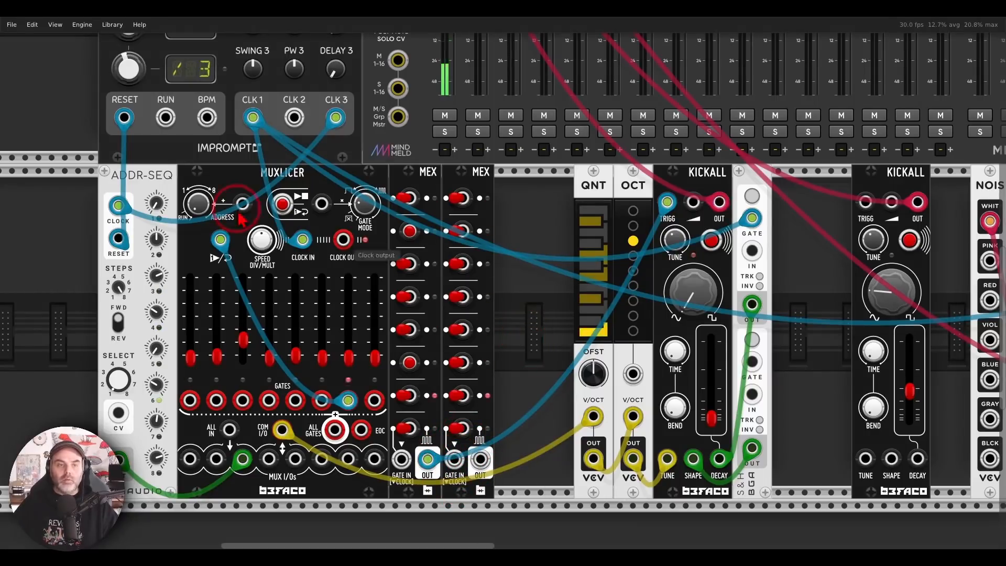
{"action": "scroll", "coordinate": [222, 96], "scroll_direction": "up", "scroll_amount": 3}
{"action": "mouse_move", "coordinate": [223, 96]}
{"action": "left_mouse_down"}
{"action": "mouse_move", "coordinate": [170, 91]}
{"action": "mouse_move", "coordinate": [212, 130]}
{"action": "mouse_move", "coordinate": [236, 105]}
{"action": "mouse_move", "coordinate": [235, 124]}
{"action": "left_mouse_up"}
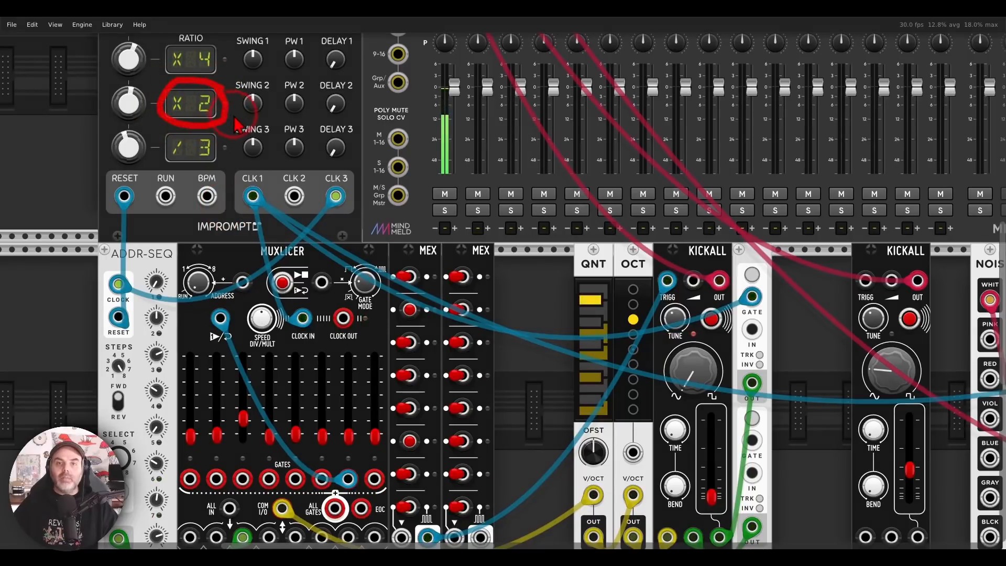
{"action": "right_click", "coordinate": [294, 199]}
{"action": "scroll", "coordinate": [472, 472], "scroll_direction": "down", "scroll_amount": 3}
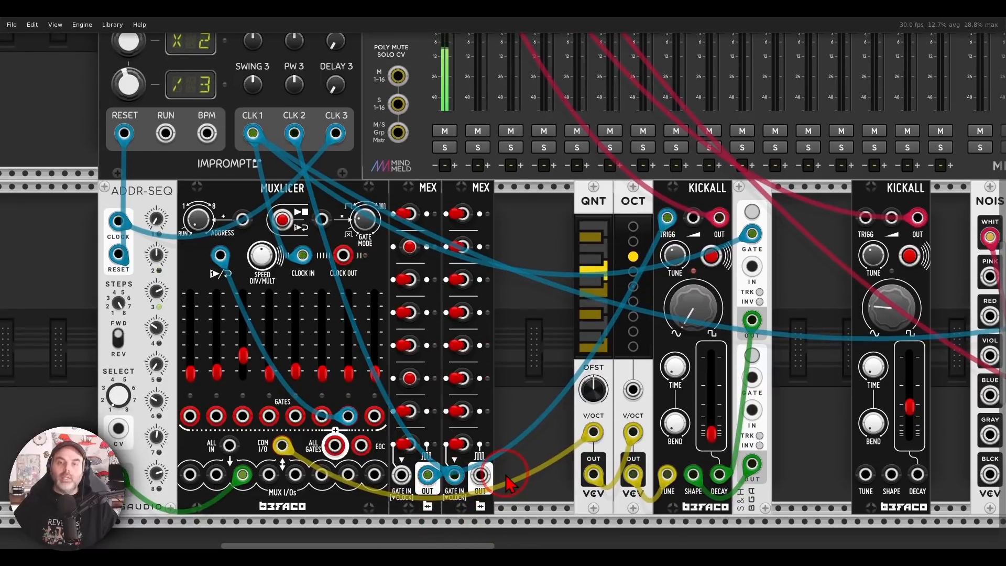
Patch the second MEX's output to the second Kickall's trigger with a blue cable and mute steps 2, 4 and 5 on that MEX.
{"action": "right_click", "coordinate": [480, 474]}
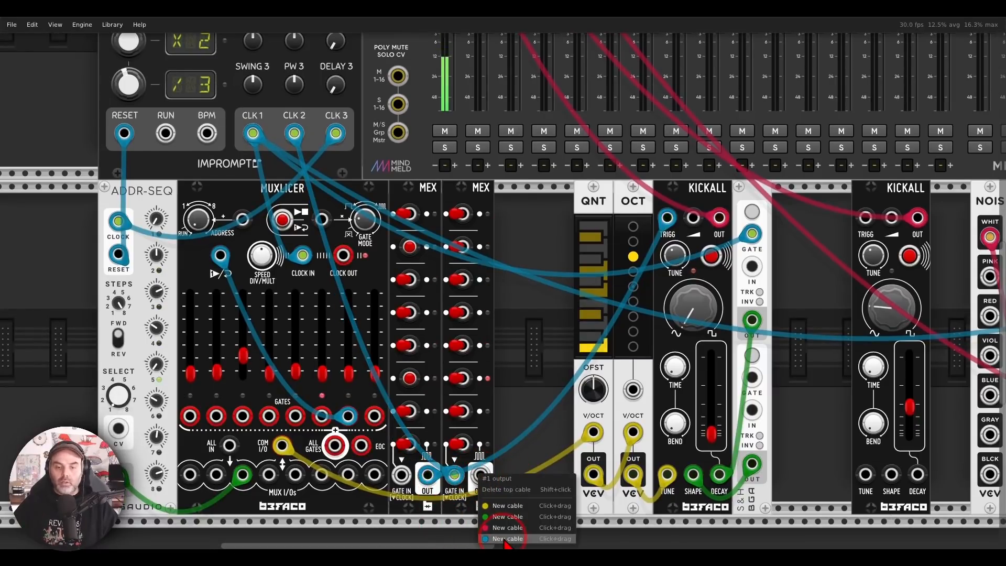
{"action": "left_click_drag", "start_coordinate": [507, 539], "coordinate": [864, 219]}
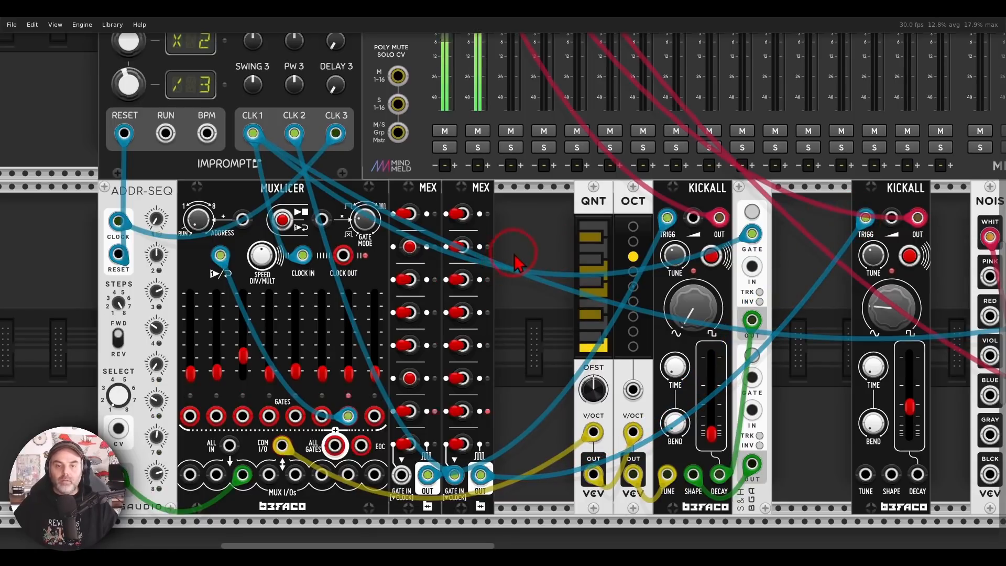
{"action": "left_click", "coordinate": [463, 246]}
{"action": "left_click", "coordinate": [463, 313]}
{"action": "left_click", "coordinate": [463, 345]}
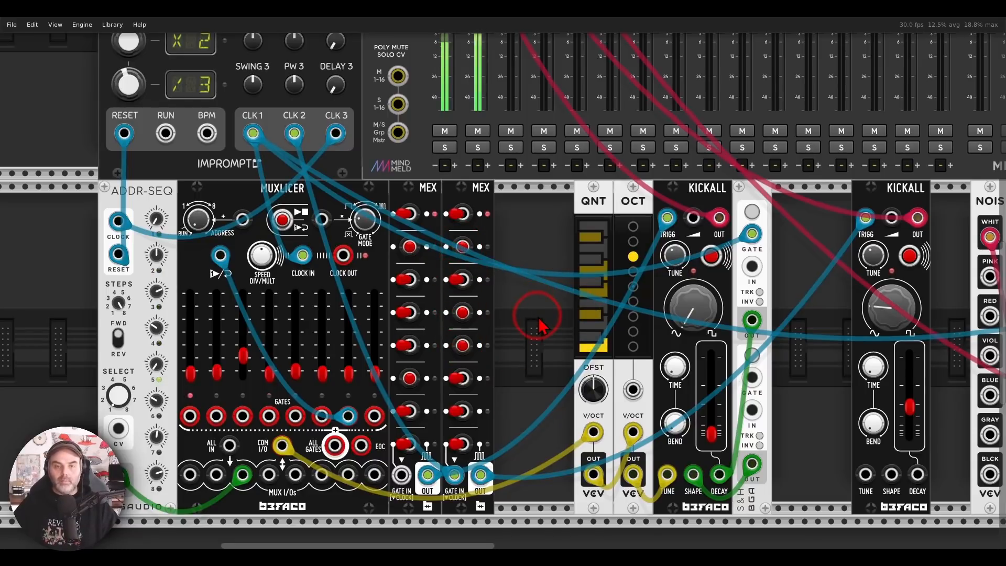
{"action": "left_click_drag", "start_coordinate": [542, 321], "coordinate": [492, 296]}
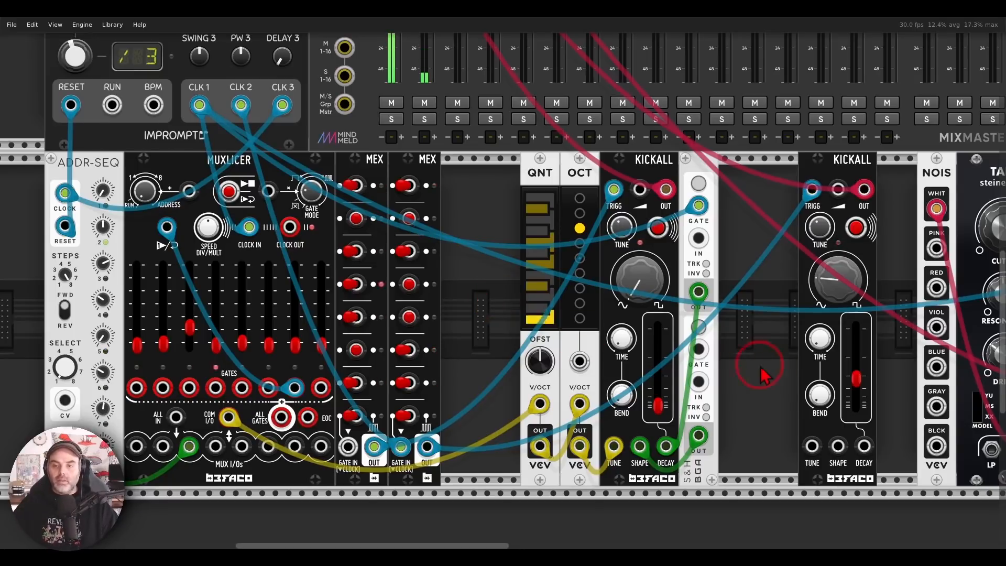
{"action": "left_click_drag", "start_coordinate": [763, 359], "coordinate": [206, 350]}
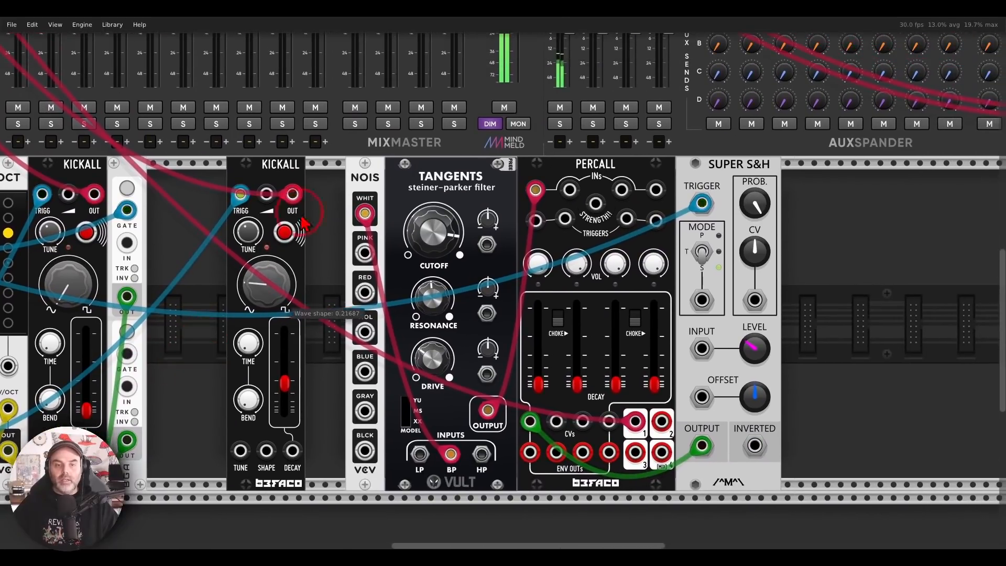
{"action": "mouse_move", "coordinate": [375, 195]}
{"action": "left_mouse_down"}
{"action": "mouse_move", "coordinate": [361, 238]}
{"action": "mouse_move", "coordinate": [448, 252]}
{"action": "mouse_move", "coordinate": [474, 270]}
{"action": "mouse_move", "coordinate": [463, 207]}
{"action": "mouse_move", "coordinate": [584, 192]}
{"action": "mouse_move", "coordinate": [571, 229]}
{"action": "mouse_move", "coordinate": [639, 178]}
{"action": "left_mouse_up"}
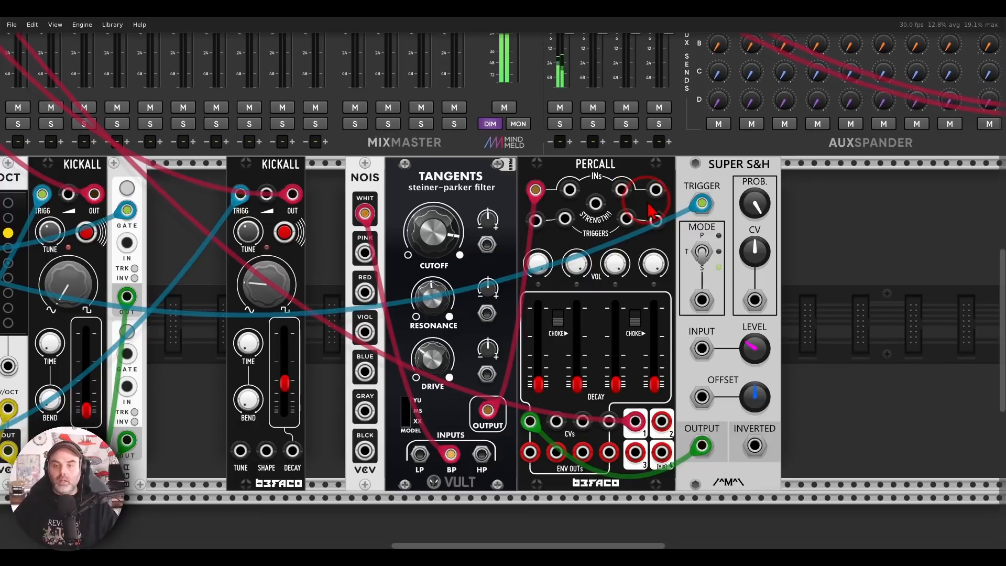
{"action": "mouse_move", "coordinate": [704, 417]}
{"action": "left_mouse_down"}
{"action": "mouse_move", "coordinate": [681, 461]}
{"action": "mouse_move", "coordinate": [697, 424]}
{"action": "mouse_move", "coordinate": [567, 444]}
{"action": "mouse_move", "coordinate": [576, 404]}
{"action": "mouse_move", "coordinate": [576, 435]}
{"action": "left_mouse_up"}
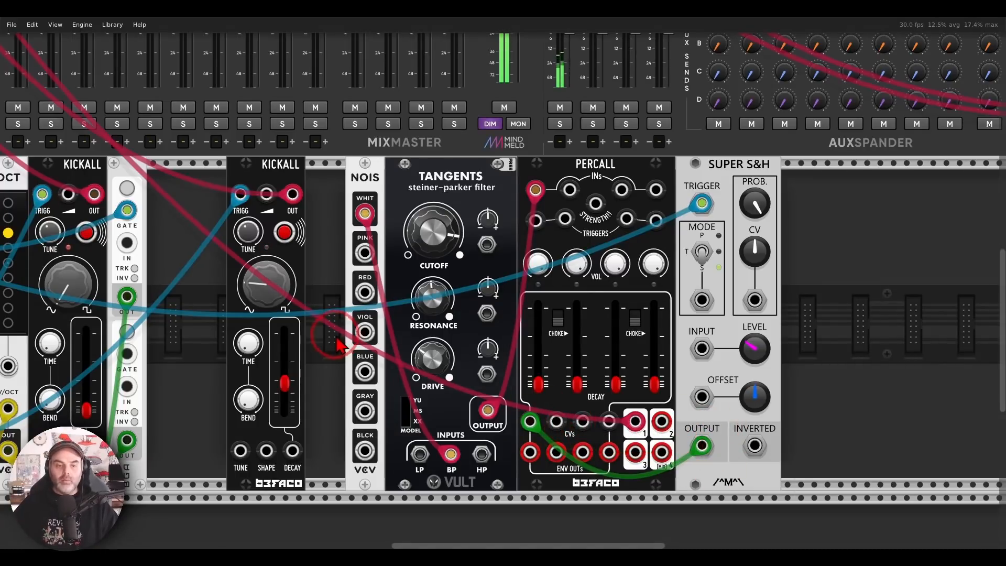
{"action": "left_click_drag", "start_coordinate": [338, 339], "coordinate": [705, 320]}
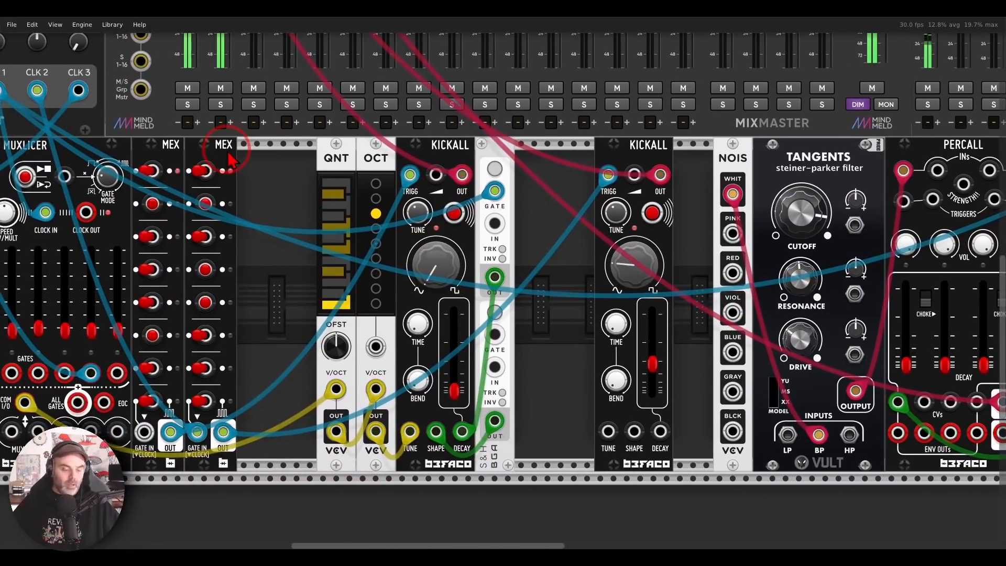
{"action": "key", "text": "ctrl+d"}
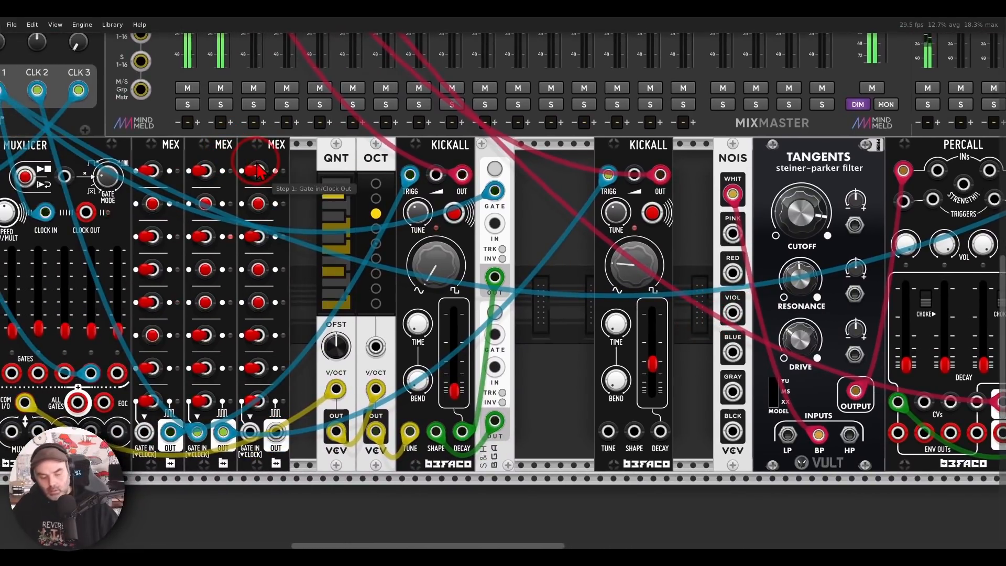
{"action": "right_click", "coordinate": [276, 431]}
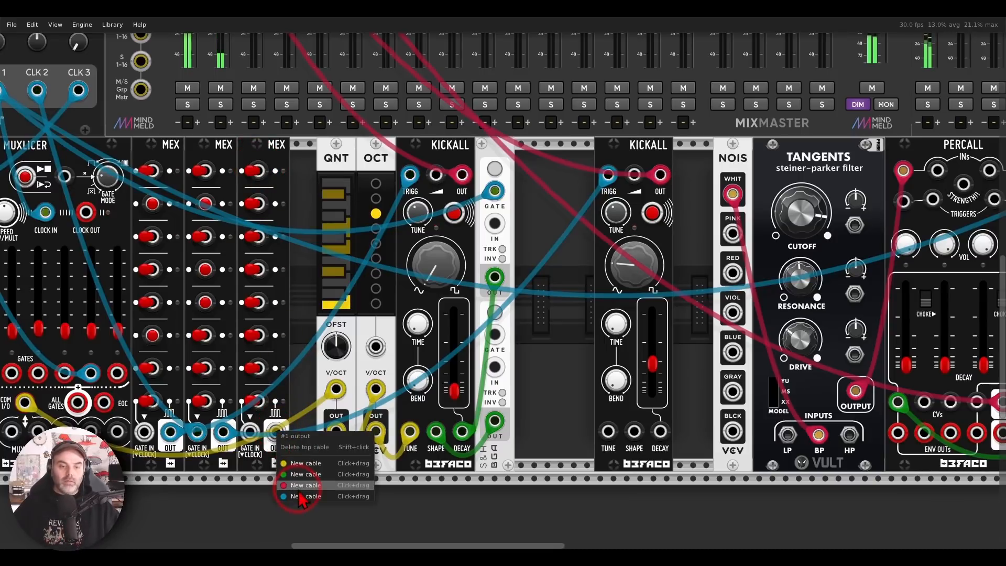
{"action": "left_click_drag", "start_coordinate": [302, 497], "coordinate": [904, 201]}
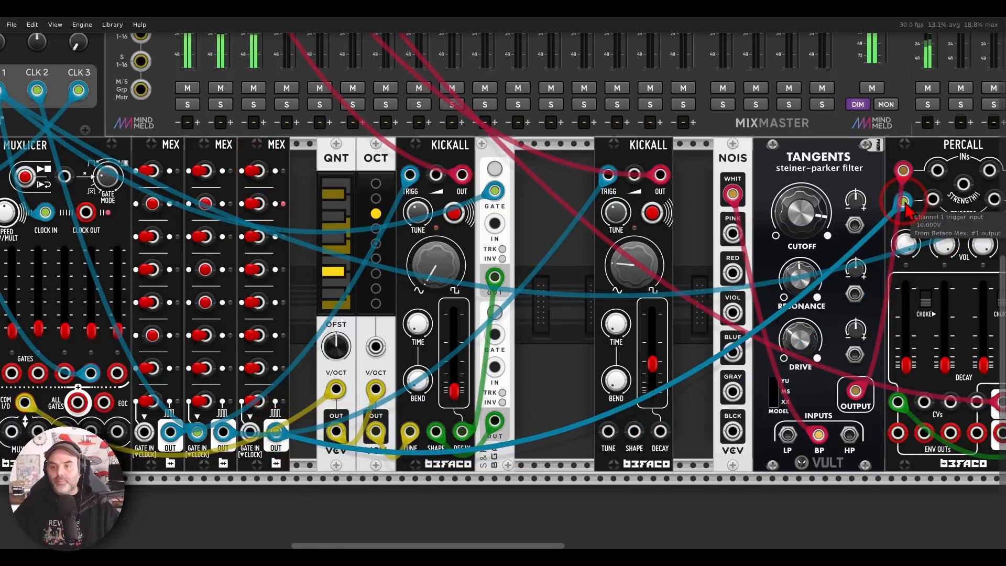
Set step 4 of the third MEX expander to All Gates.
{"action": "left_click_drag", "start_coordinate": [514, 286], "coordinate": [789, 253]}
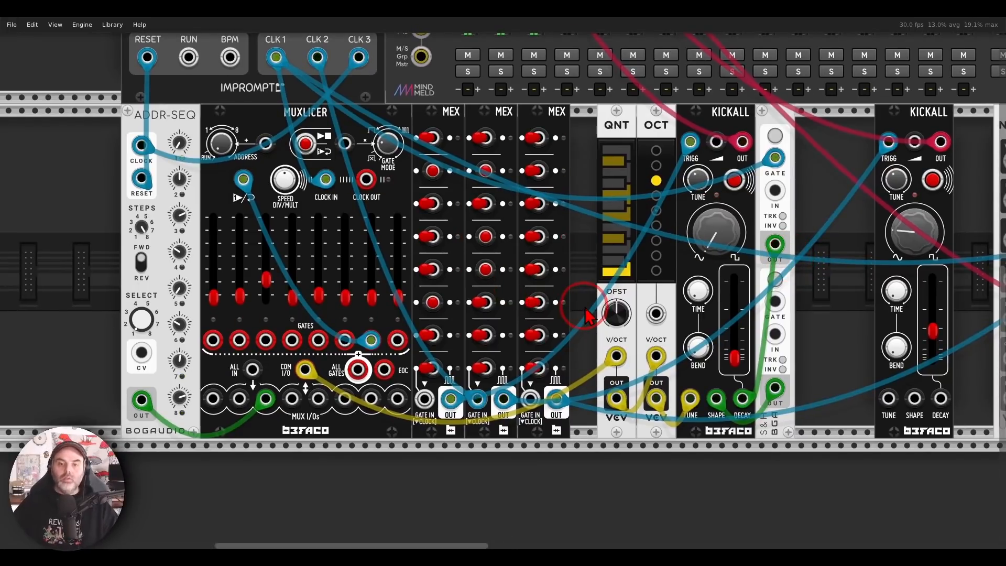
{"action": "left_click", "coordinate": [540, 242]}
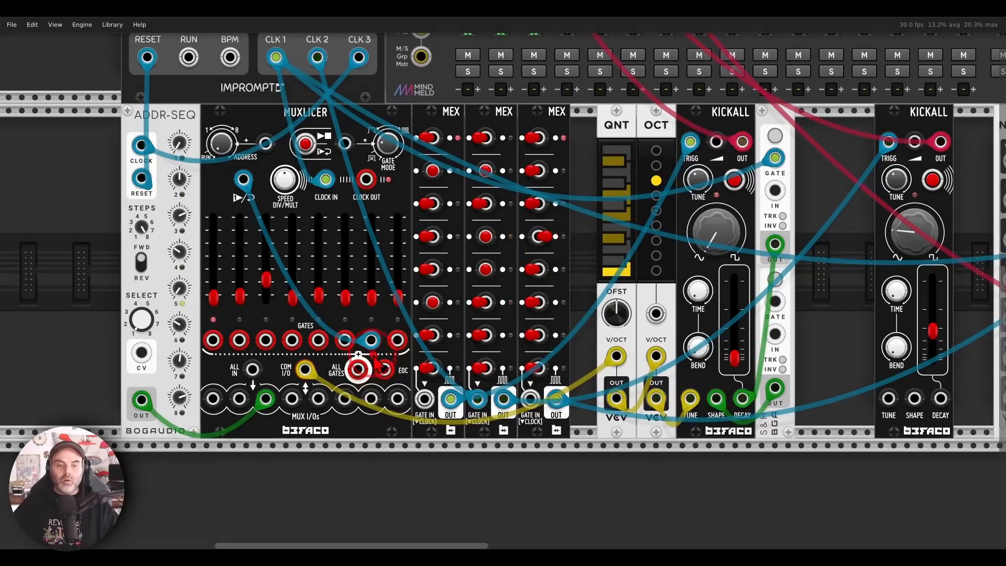
{"action": "mouse_move", "coordinate": [384, 371]}
{"action": "left_mouse_down"}
{"action": "mouse_move", "coordinate": [371, 314]}
{"action": "mouse_move", "coordinate": [401, 109]}
{"action": "mouse_move", "coordinate": [422, 149]}
{"action": "mouse_move", "coordinate": [401, 180]}
{"action": "mouse_move", "coordinate": [388, 179]}
{"action": "left_mouse_up"}
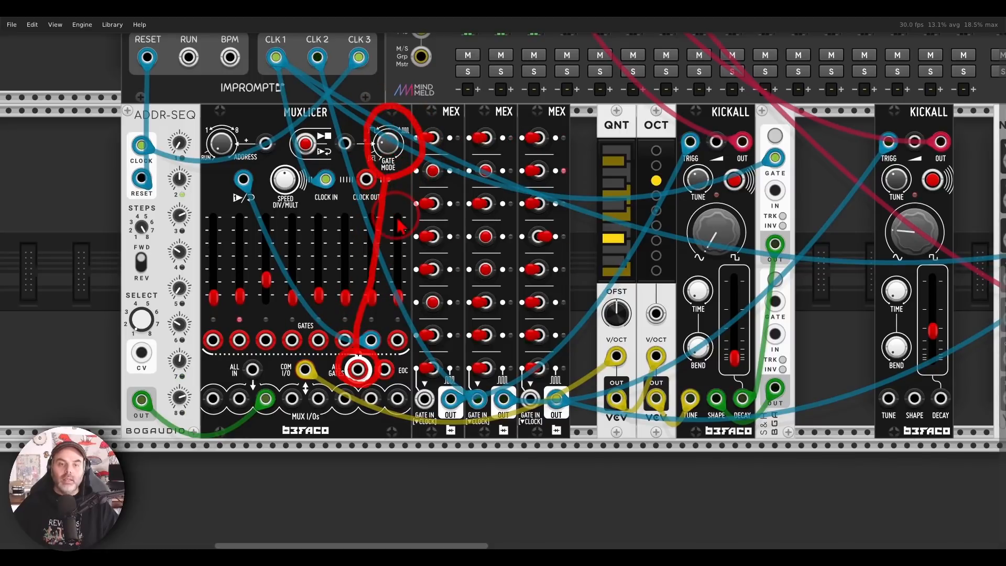
{"action": "key", "text": "Escape"}
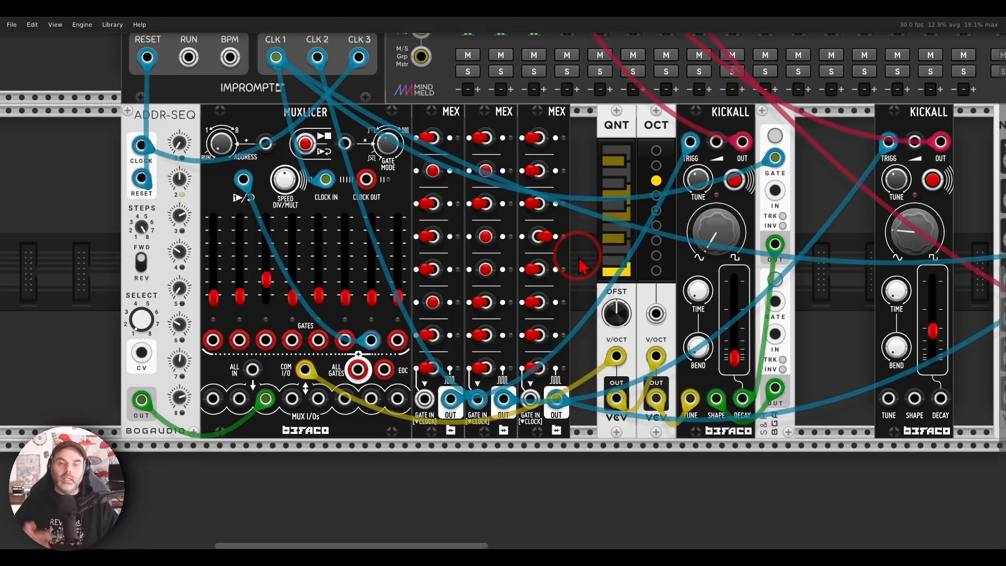
{"action": "left_click_drag", "start_coordinate": [544, 385], "coordinate": [548, 377]}
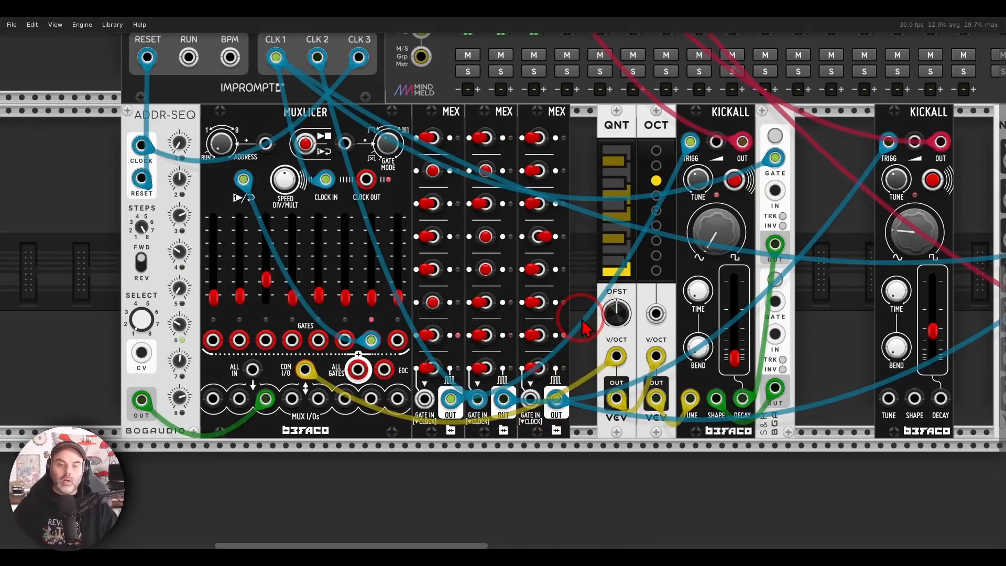
{"action": "mouse_move", "coordinate": [375, 350]}
{"action": "left_mouse_down"}
{"action": "mouse_move", "coordinate": [335, 367]}
{"action": "mouse_move", "coordinate": [392, 387]}
{"action": "mouse_move", "coordinate": [361, 173]}
{"action": "mouse_move", "coordinate": [398, 112]}
{"action": "mouse_move", "coordinate": [375, 181]}
{"action": "left_mouse_up"}
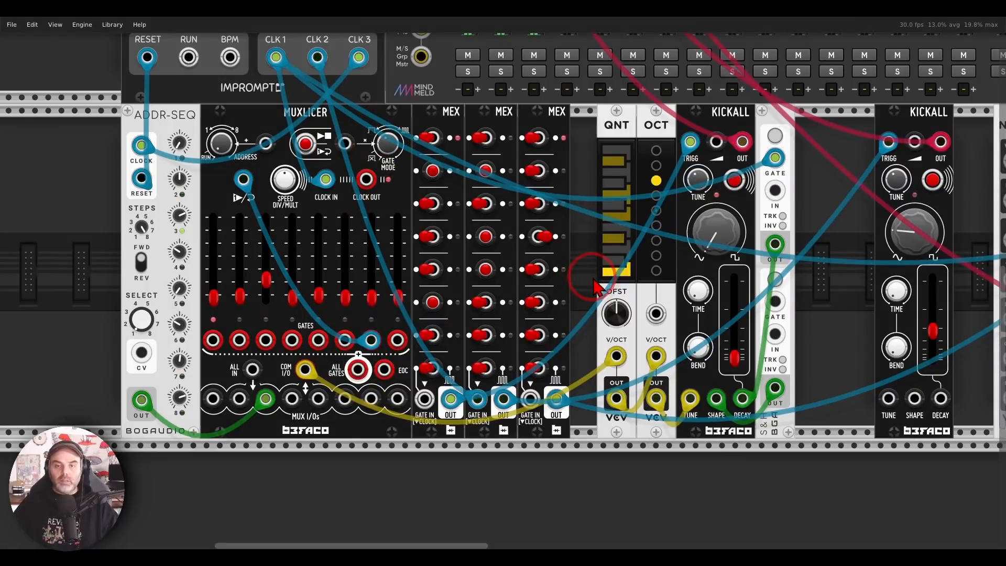
{"action": "scroll", "coordinate": [595, 287], "scroll_direction": "down", "scroll_amount": 5}
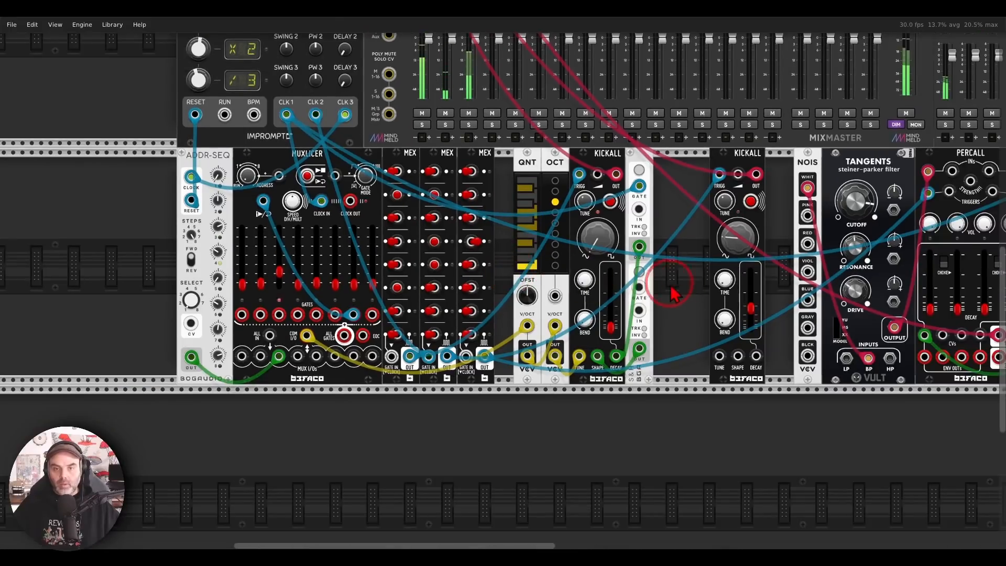
{"action": "scroll", "coordinate": [673, 293], "scroll_direction": "down", "scroll_amount": 2}
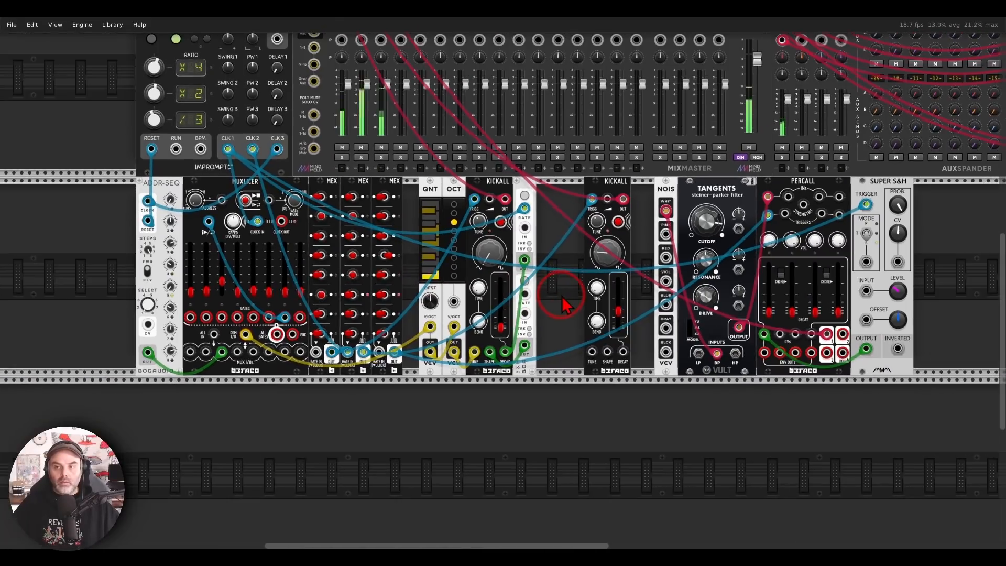
{"action": "left_click_drag", "start_coordinate": [562, 297], "coordinate": [524, 329]}
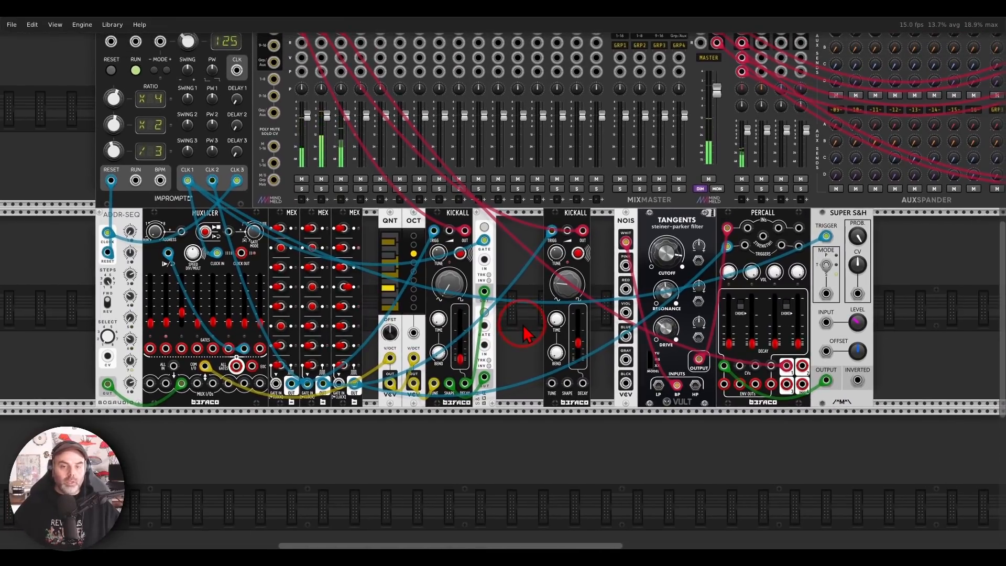